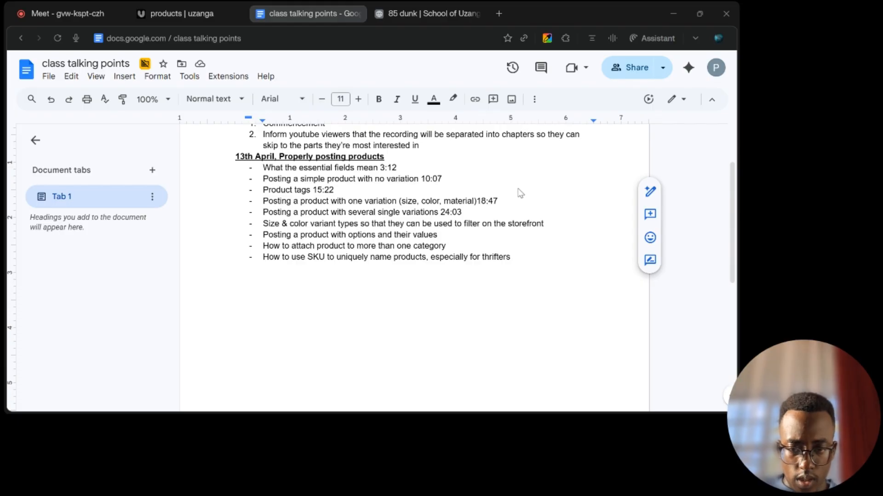
Step: Add the timestamp 25:29 to the end of the "Size & color variant types" bullet, separated by a space
key(End)
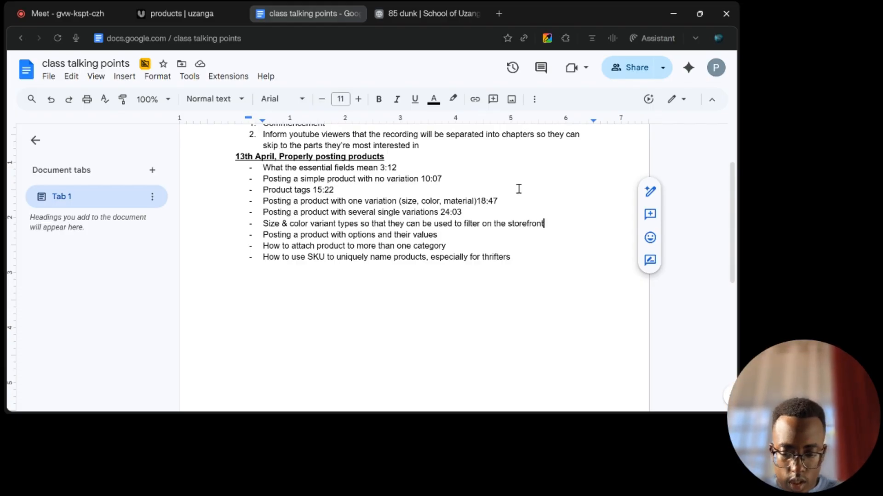
text(25:)
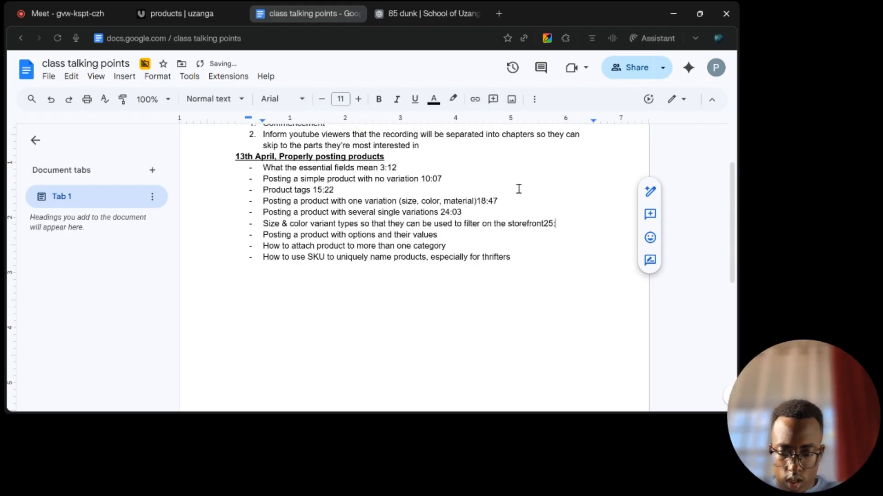
key(Left)
key(Left)
key(Left)
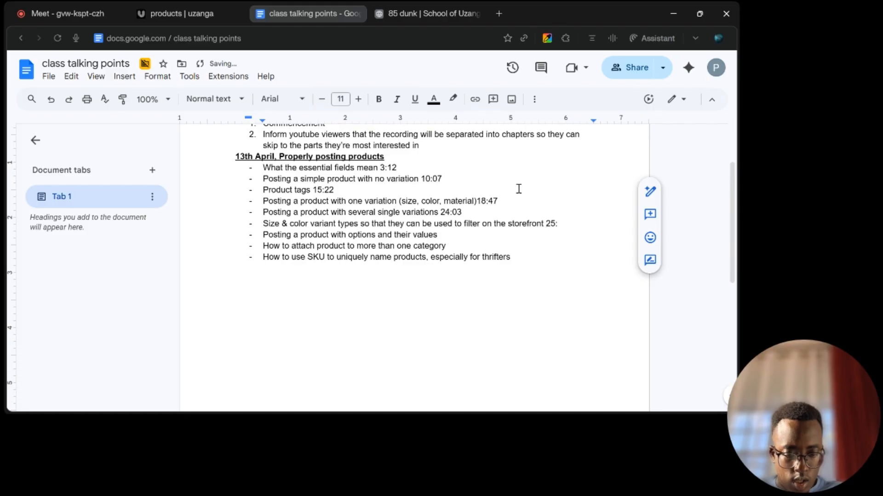
key(End)
text(29)
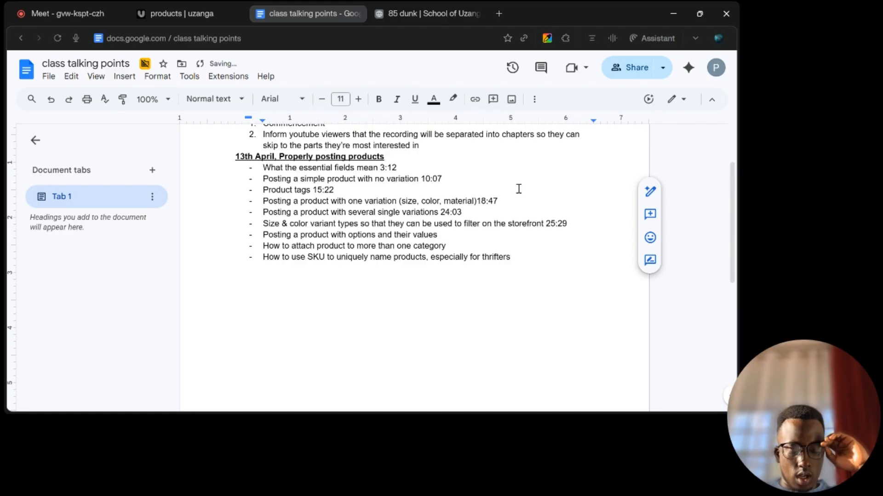
Step: Switch to the Uzanga admin, start a new product and attach the existing green dress image to it
click(211, 10)
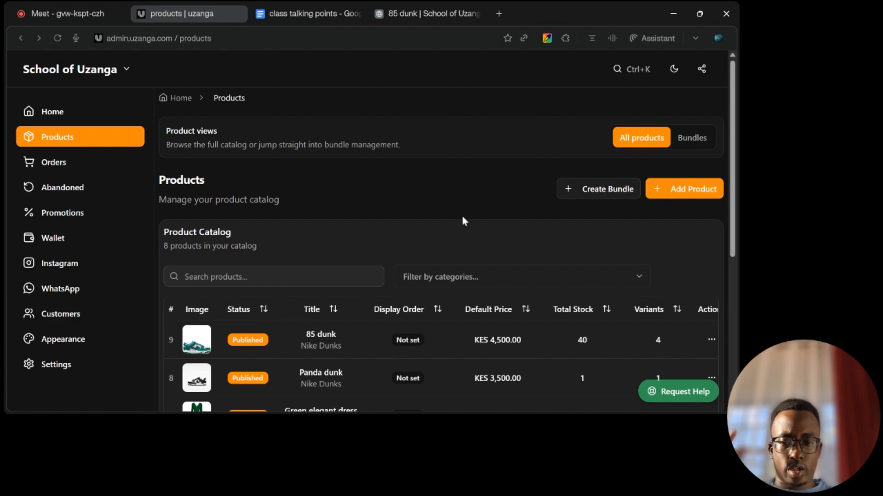
click(664, 187)
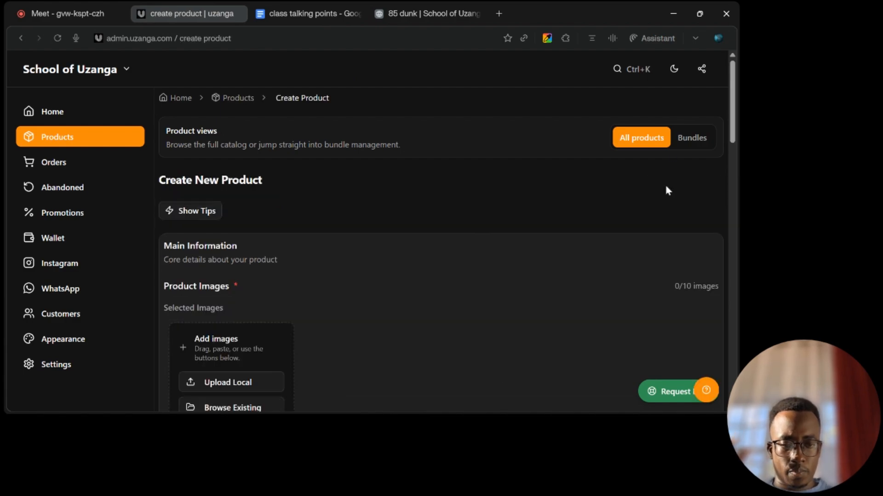
scroll(306, 219, down, 4)
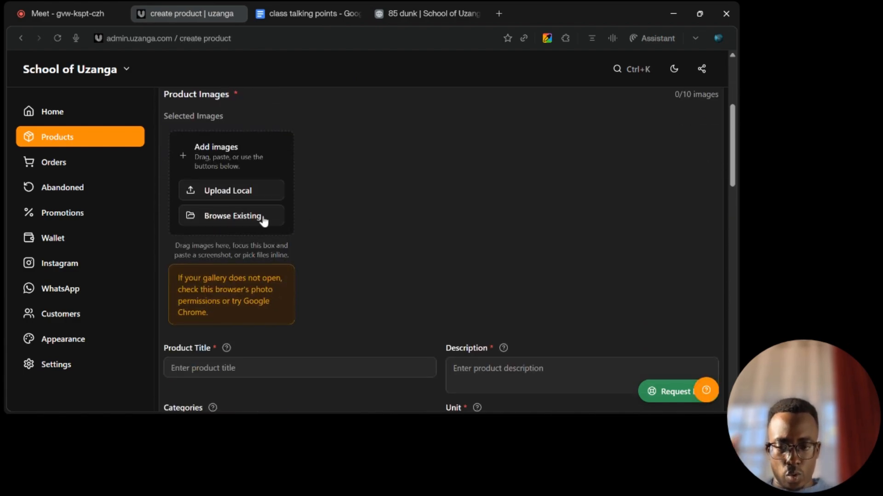
click(262, 220)
scroll(263, 278, down, 5)
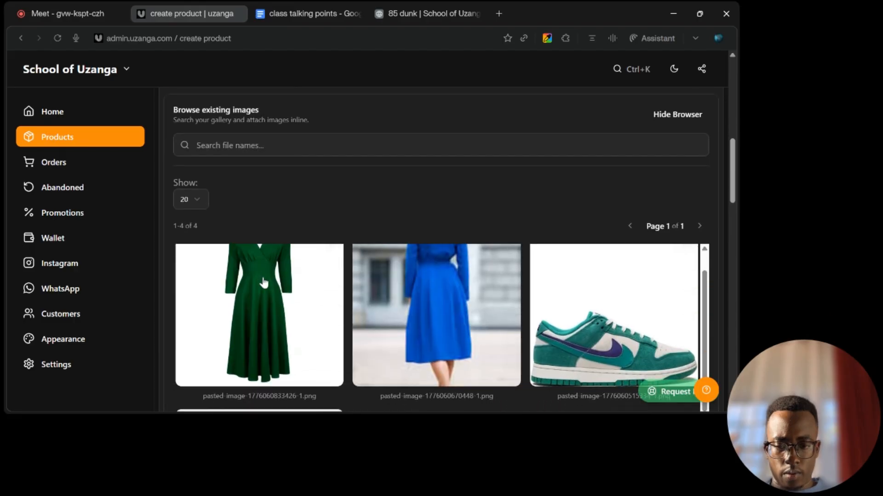
click(264, 282)
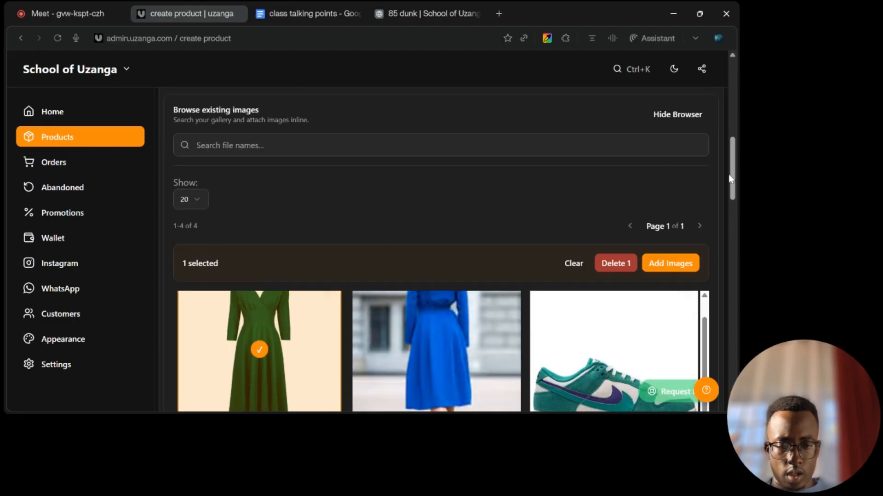
click(688, 271)
scroll(325, 192, up, 5)
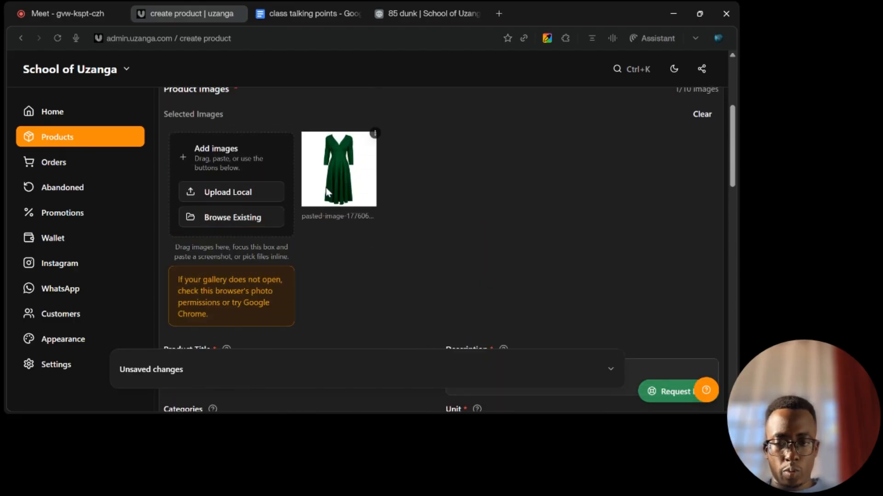
Step: Enter "the amazing dress" as the product title
scroll(326, 192, down, 3)
scroll(325, 191, down, 1)
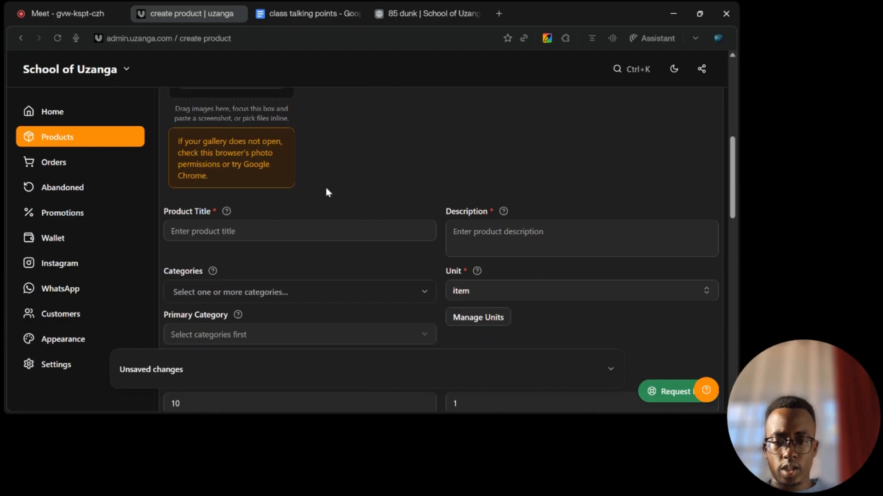
scroll(394, 159, up, 3)
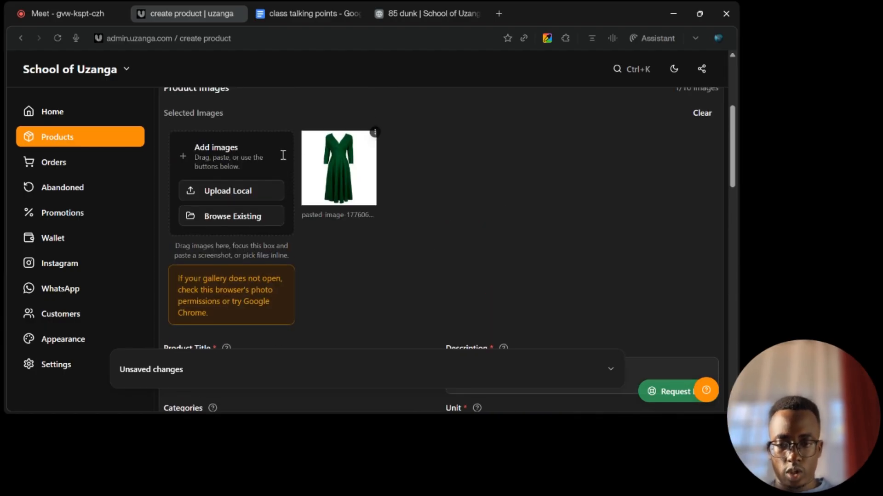
scroll(367, 173, down, 3)
click(312, 234)
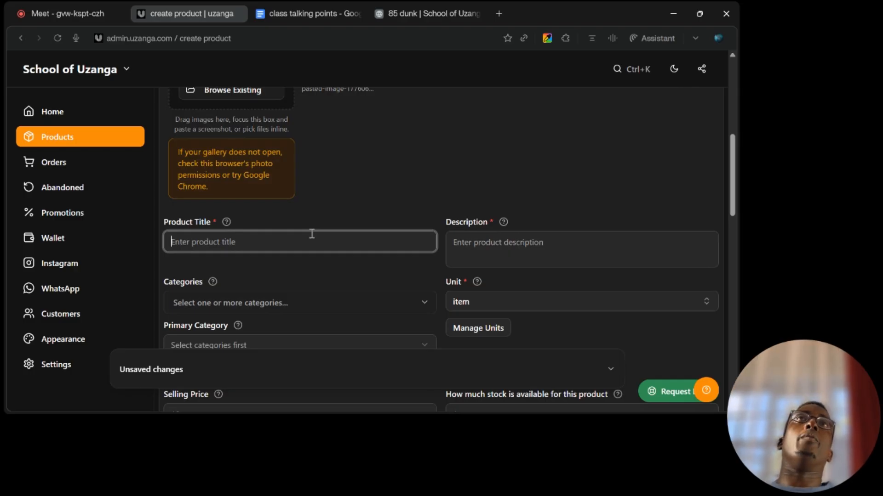
text(the amazi)
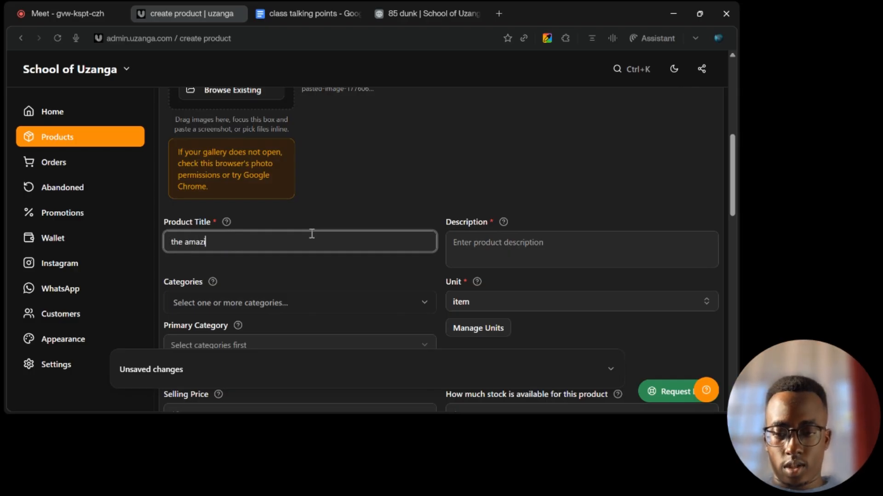
text(ng dress)
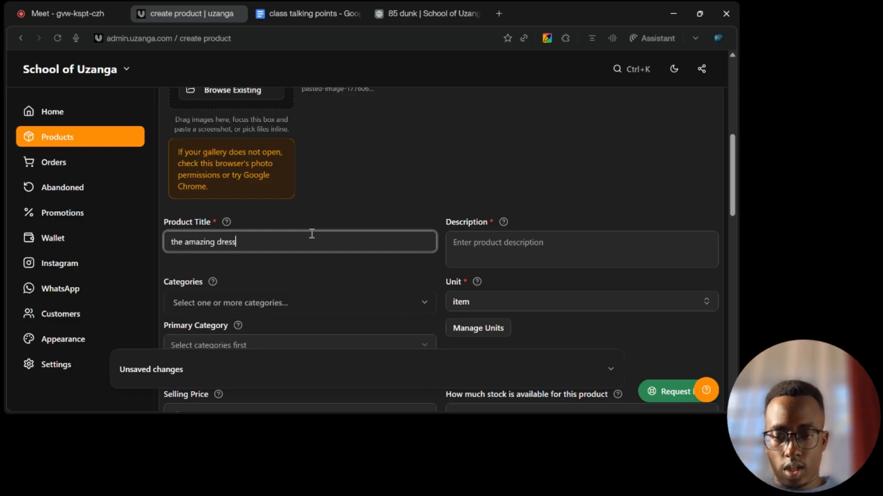
key(ctrl+a)
Step: Enter "Available in size Large, small & Medium" as the first line of the product description
click(548, 257)
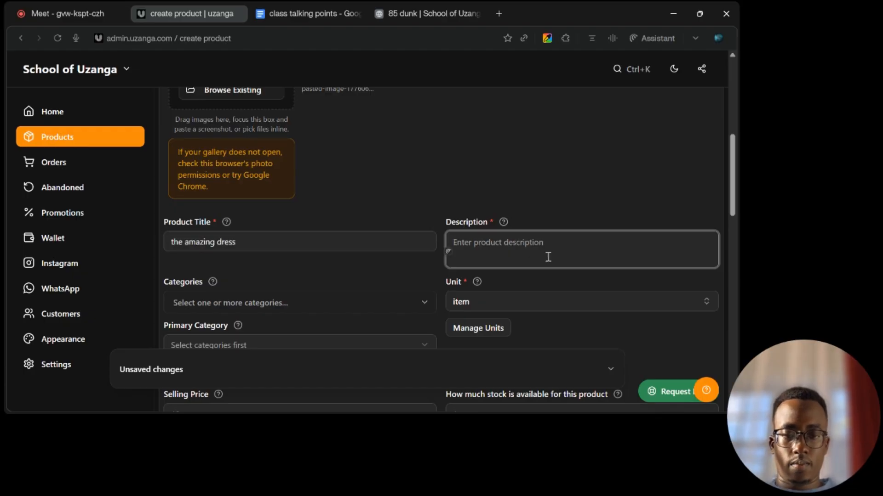
text(Availab)
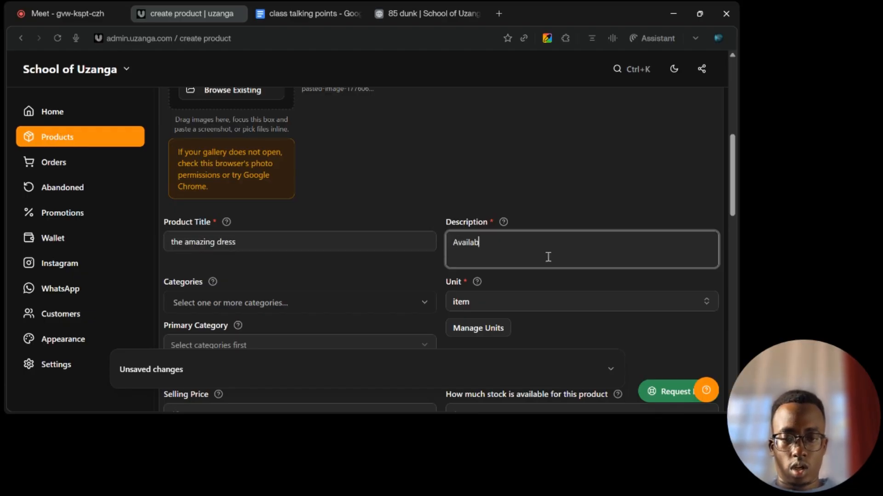
text(le in siz e)
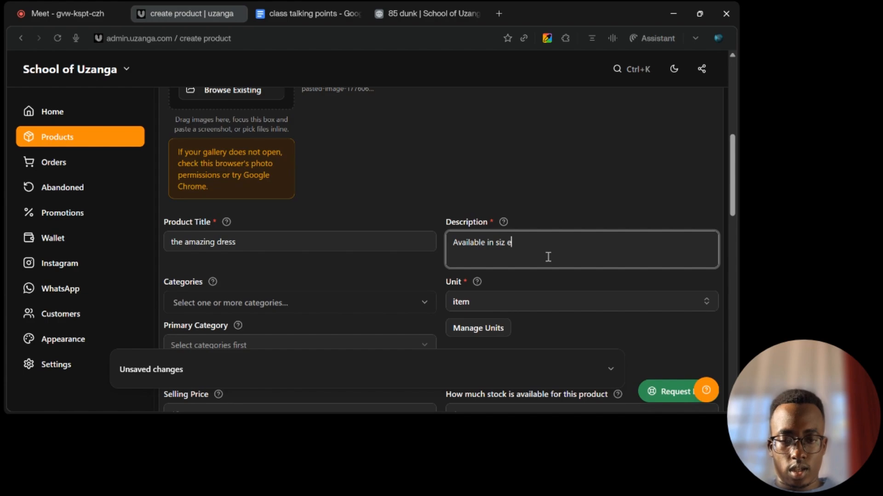
key(BackSpace)
key(BackSpace)
text(e L)
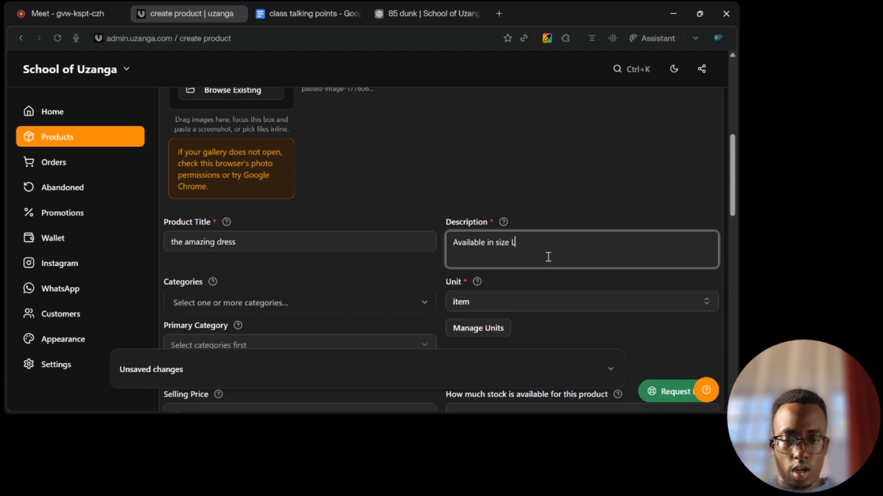
text(arge, smal)
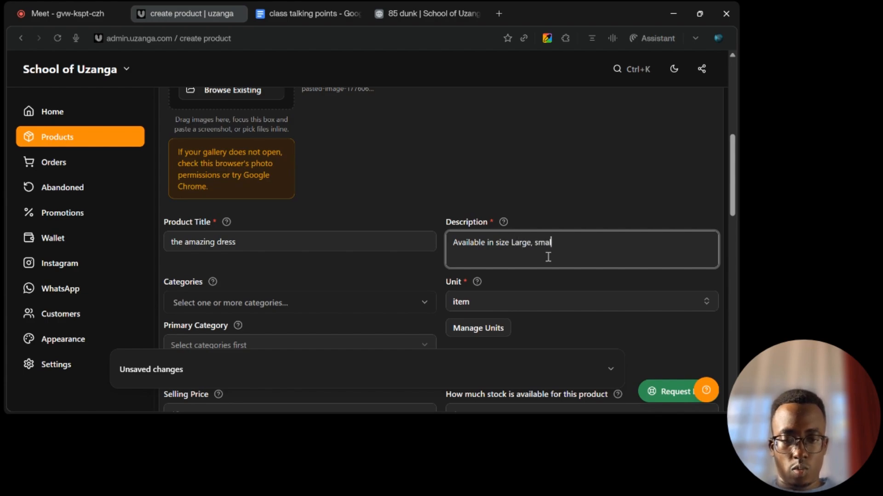
text(l & Mediu)
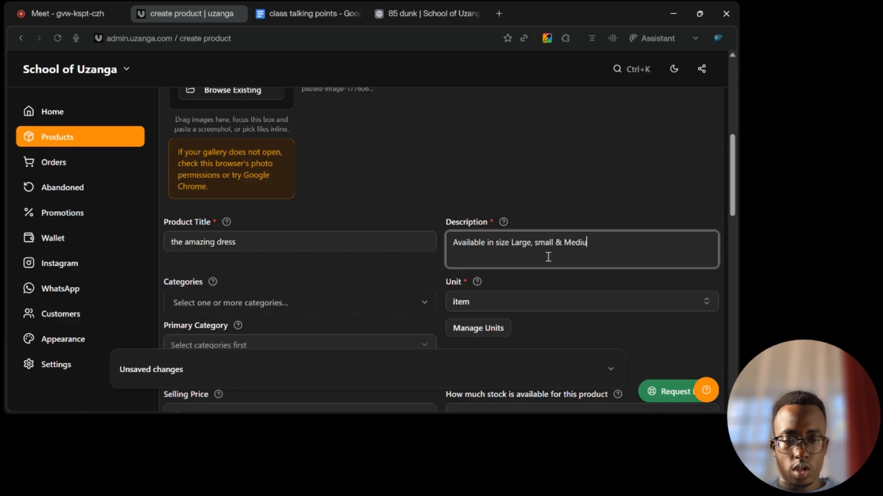
text(m)
Step: Add a second line to the description reading "also available in blue, green"
key(Return)
text(also )
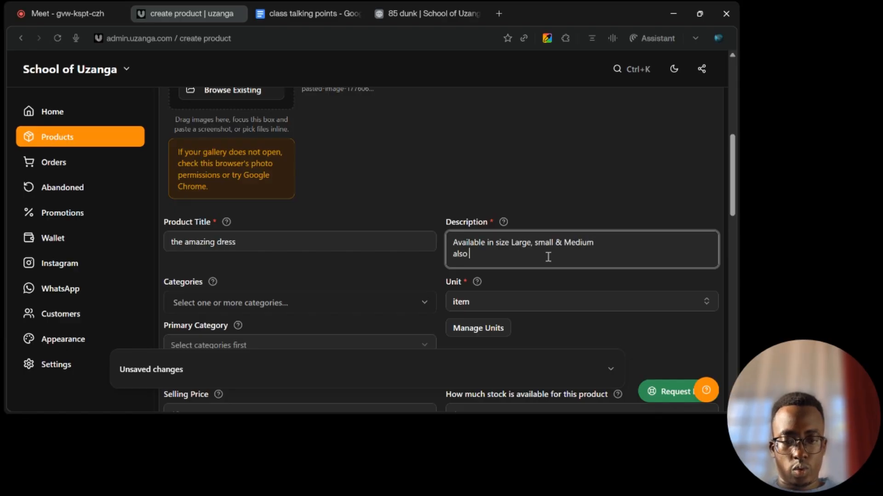
text(available in)
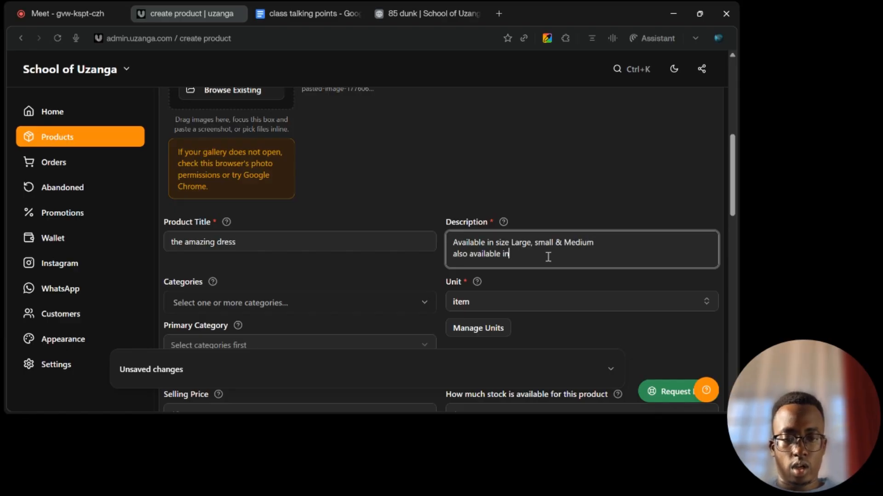
text( blkue)
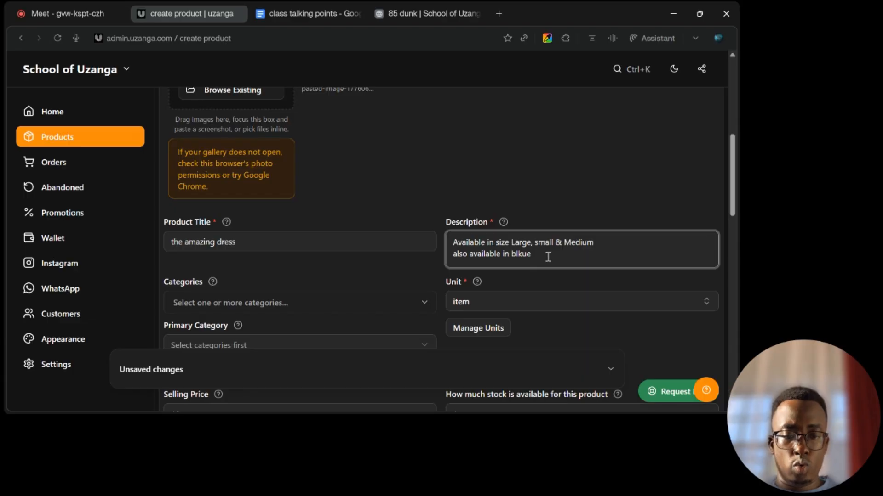
key(BackSpace)
key(BackSpace)
key(BackSpace)
key(BackSpace)
key(BackSpace)
text(blue)
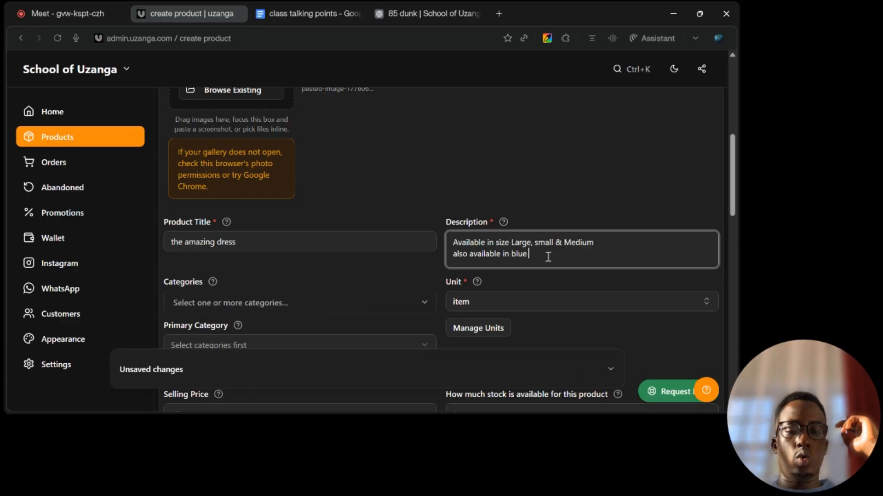
key(BackSpace)
text(, green)
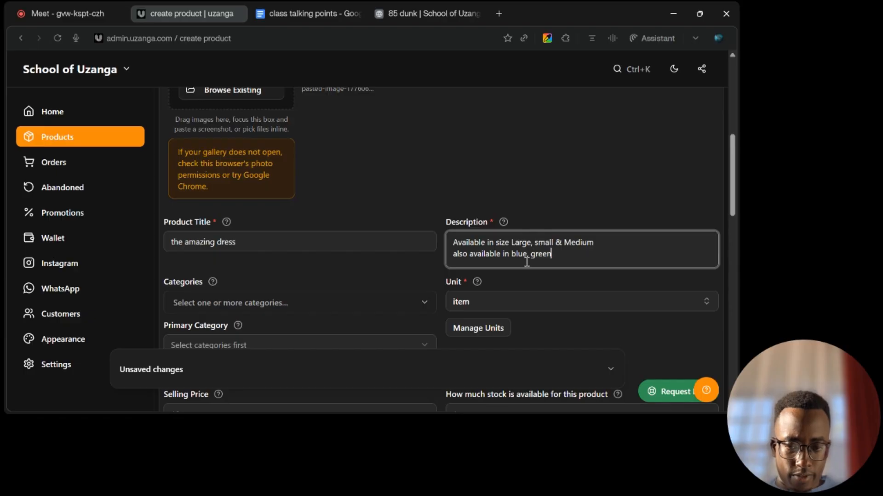
Step: Assign the product to the Dresses category
click(305, 304)
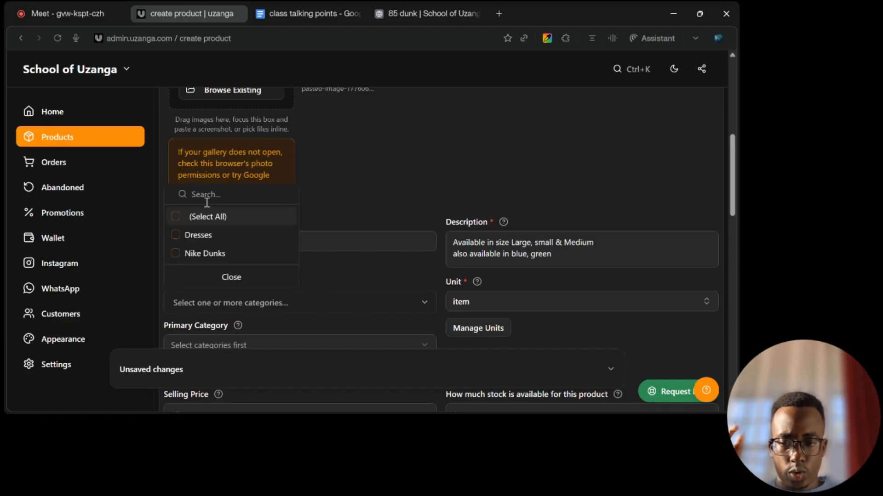
click(203, 239)
click(422, 175)
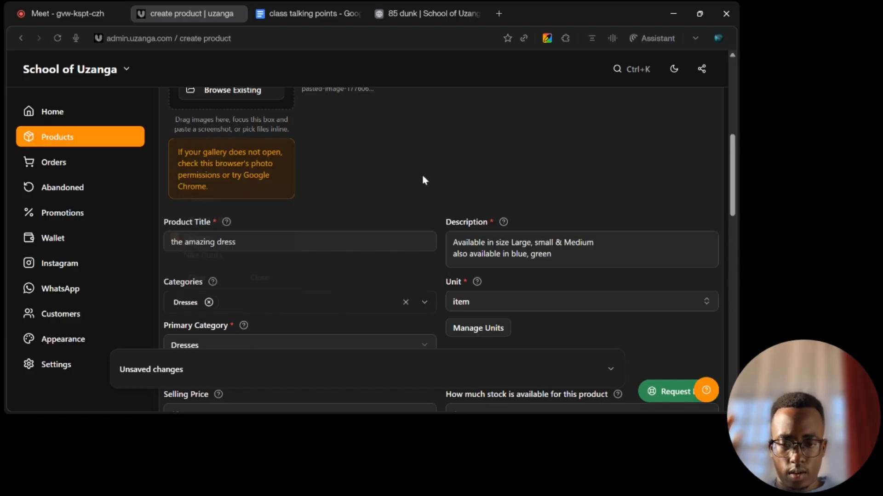
Step: Search the available product units for "dre" and close the list without choosing one
scroll(523, 256, down, 3)
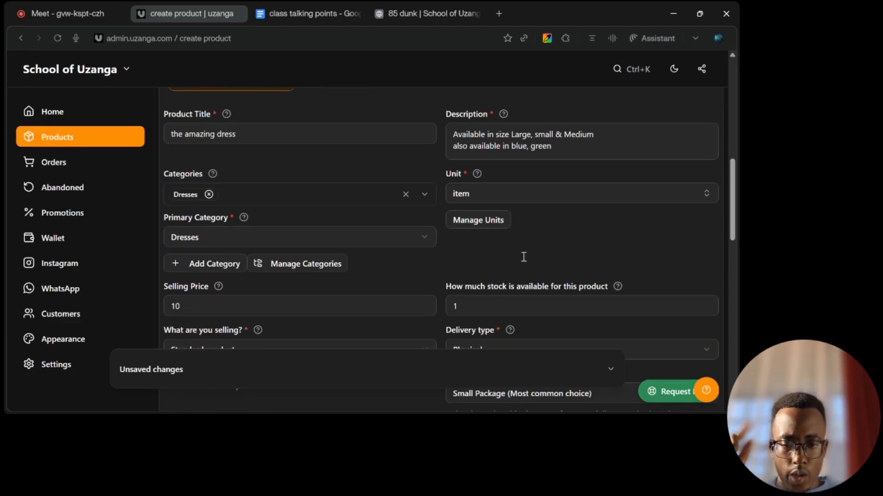
click(509, 198)
text(dre)
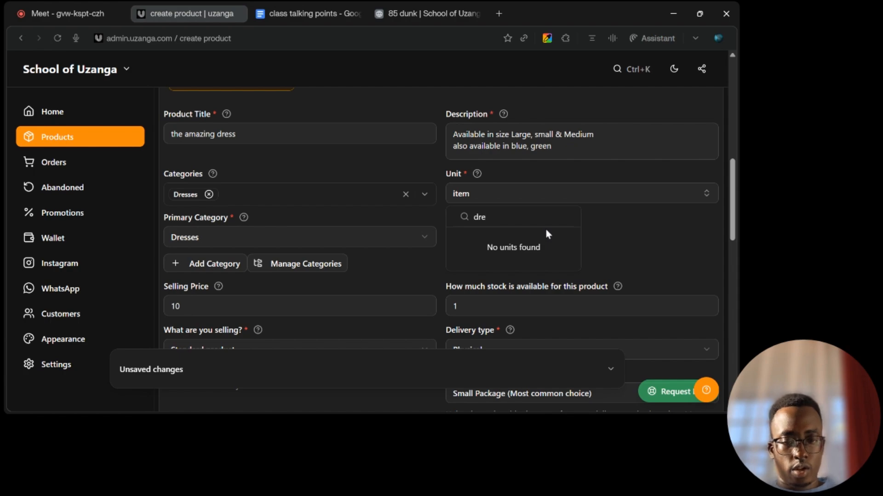
click(623, 228)
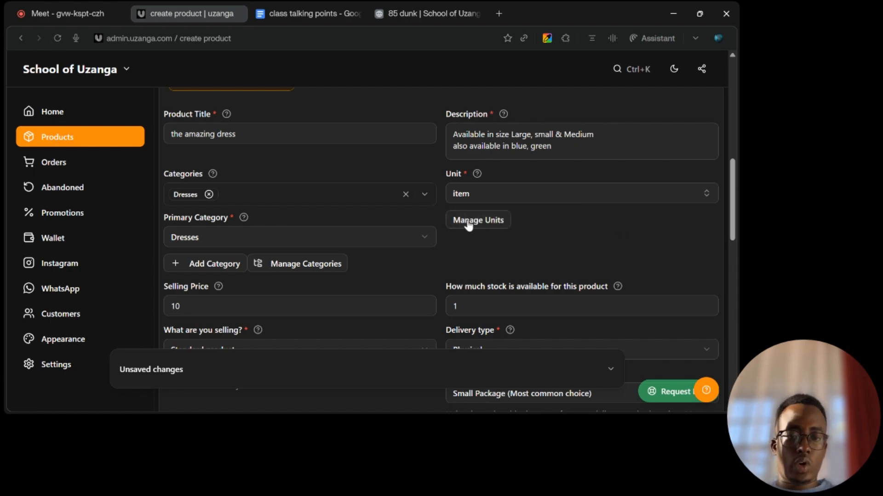
Step: Set the product's selling price to 800 and its available stock to 10
scroll(387, 236, down, 3)
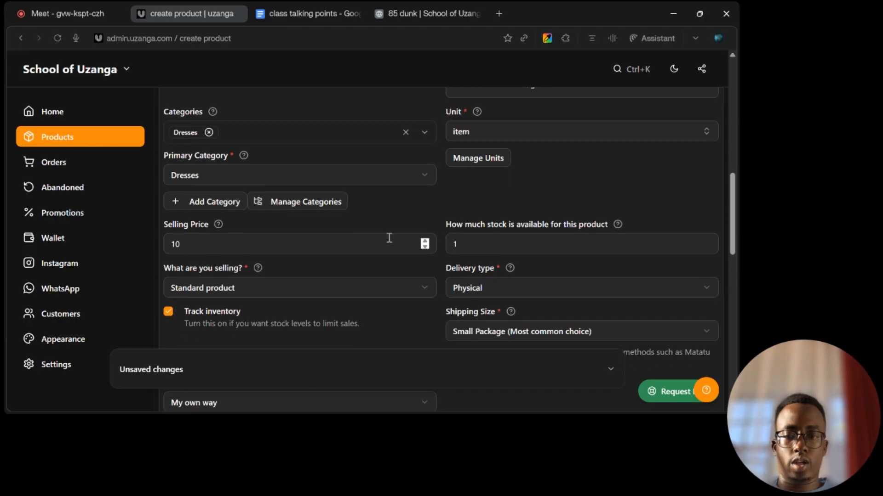
scroll(389, 237, down, 3)
click(320, 185)
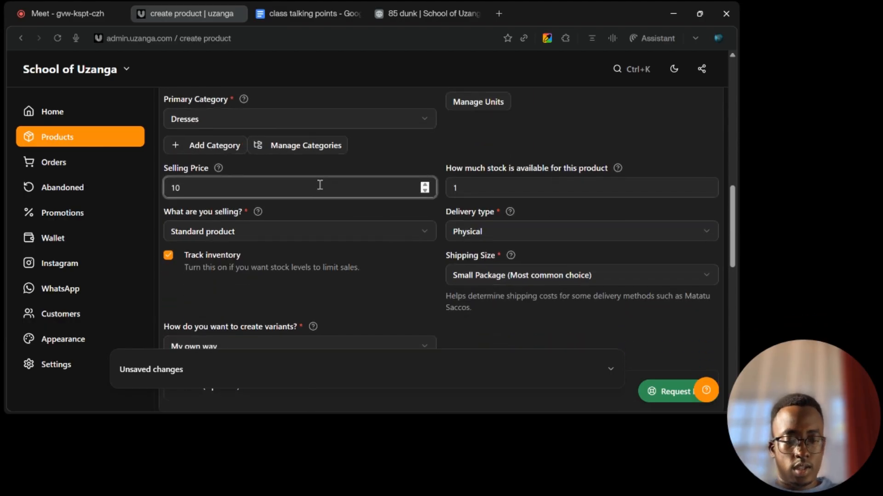
key(BackSpace)
key(BackSpace)
text(800)
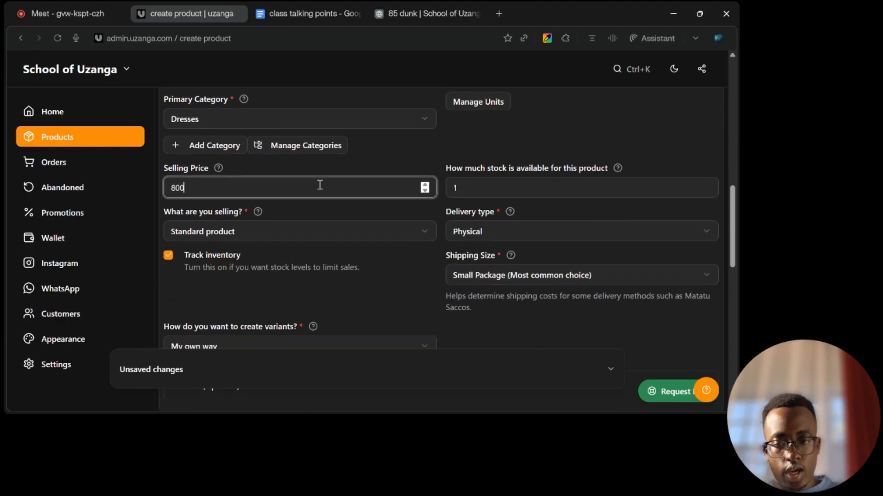
click(513, 192)
text(0)
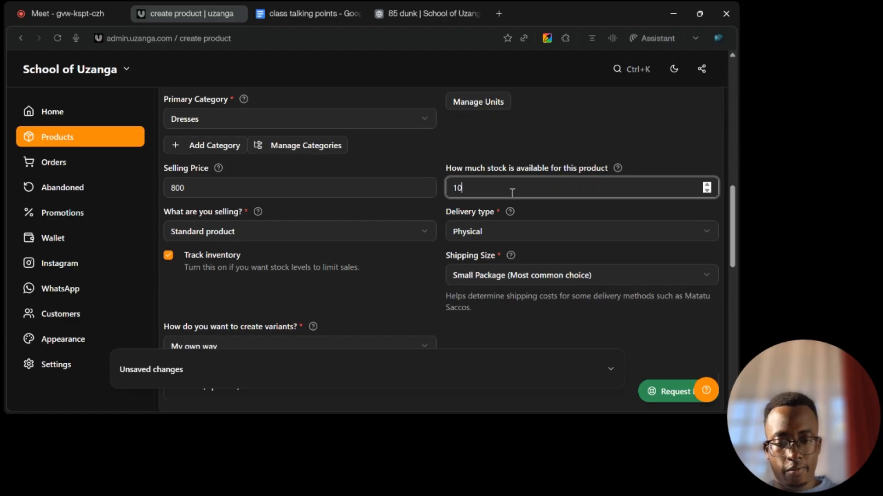
Step: Set the product's variants to be created from a combination of options and their values
scroll(511, 192, down, 3)
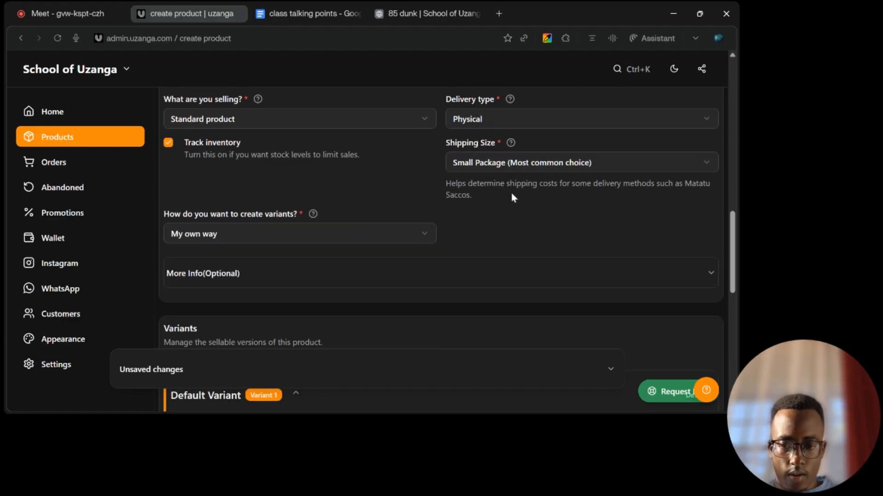
scroll(513, 197, down, 2)
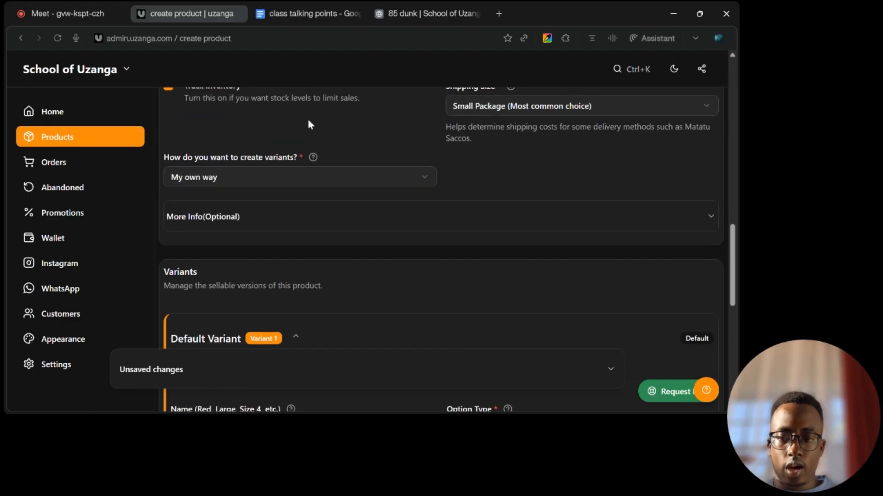
click(274, 177)
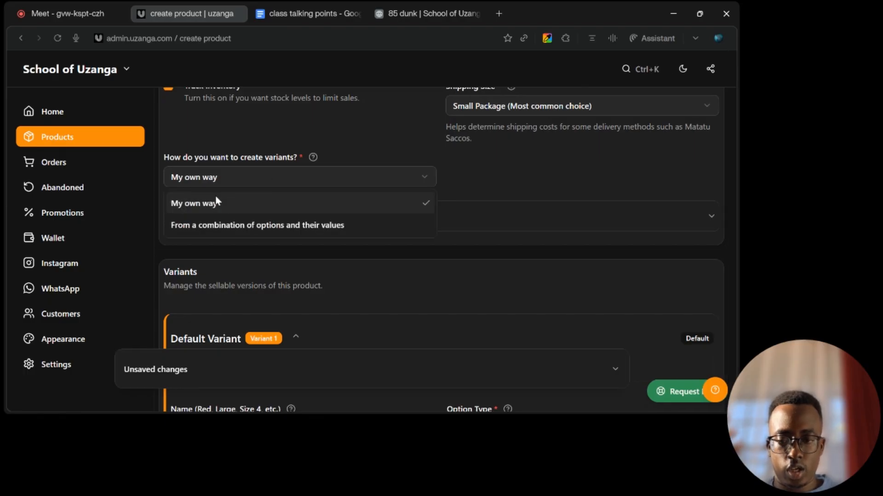
click(214, 225)
scroll(212, 226, down, 5)
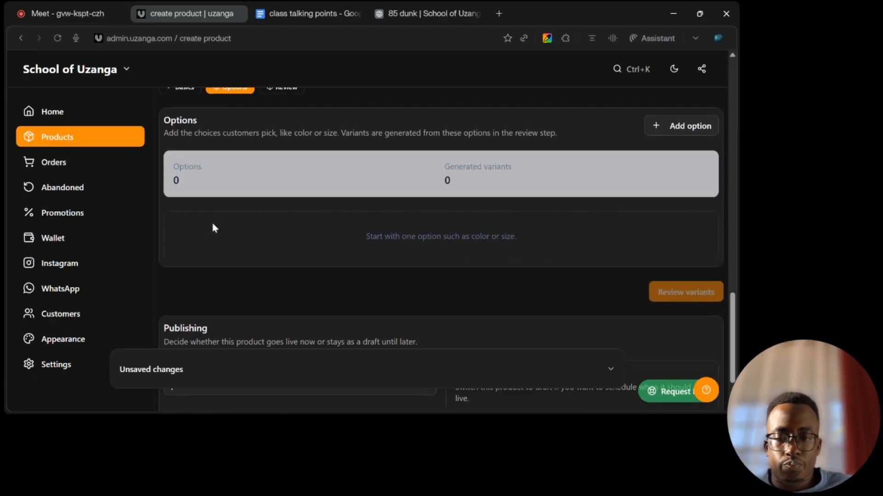
Step: Add a first product option and name it Size
scroll(212, 227, down, 1)
scroll(213, 226, up, 2)
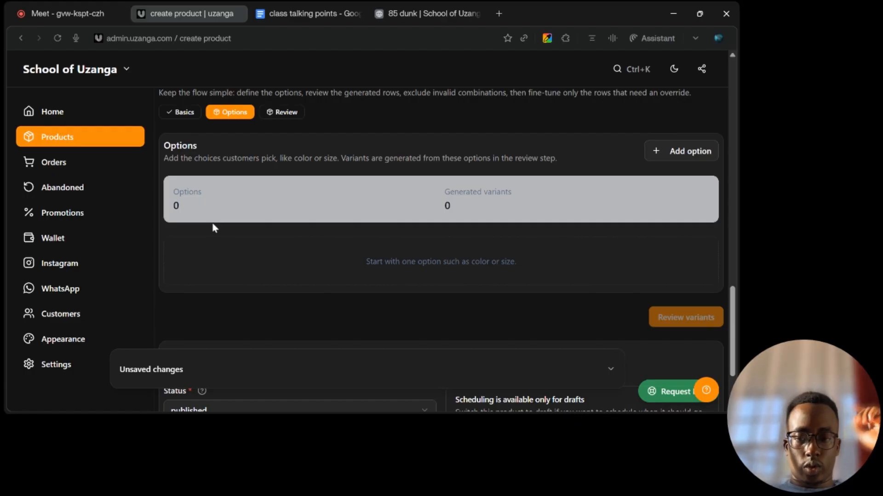
click(691, 151)
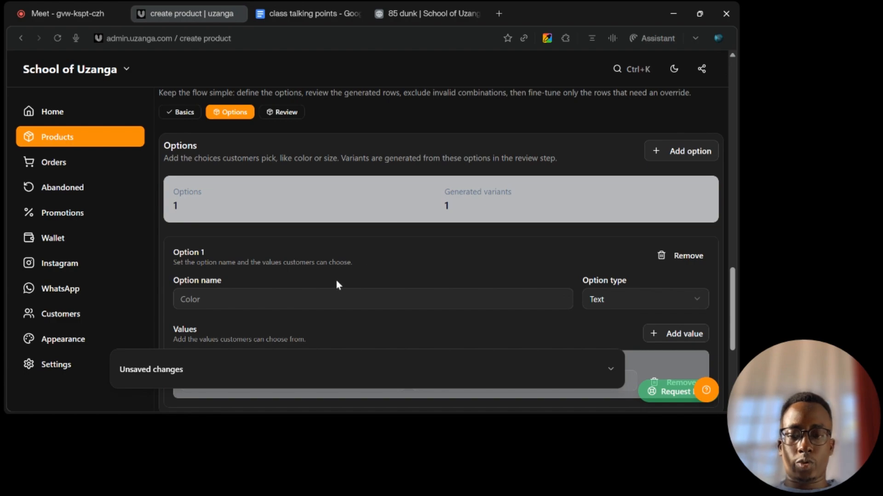
click(331, 297)
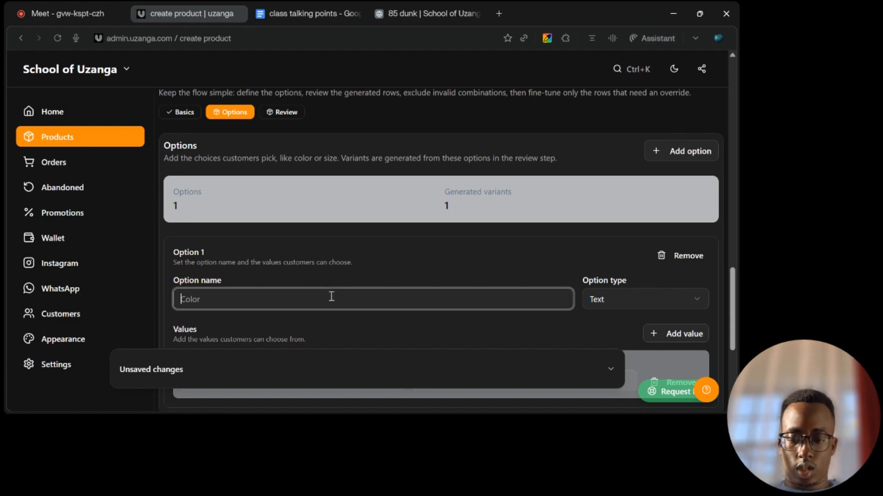
text(Size)
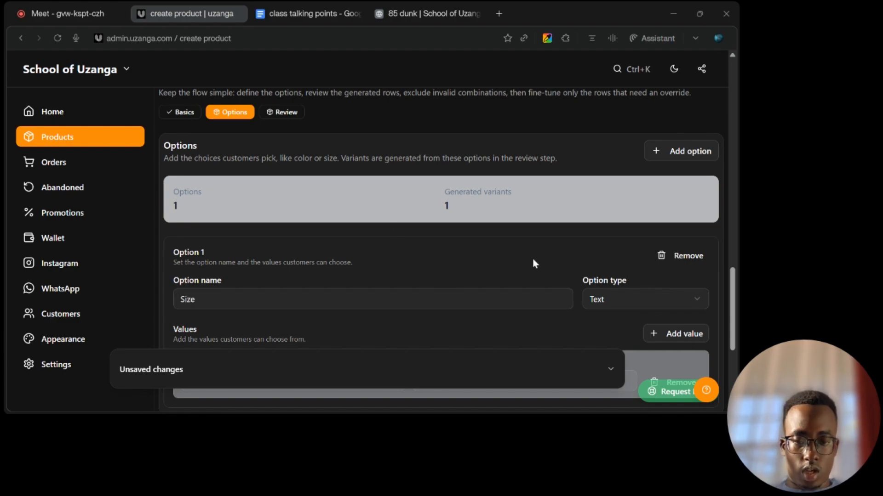
click(539, 69)
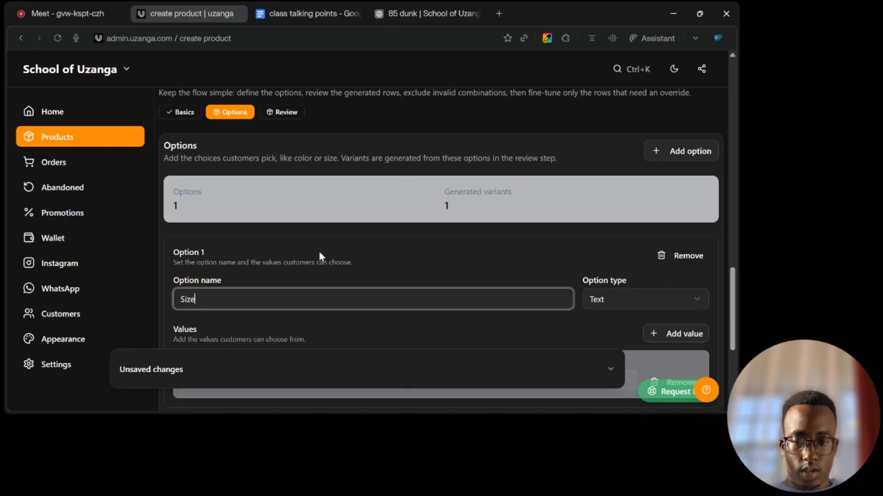
Step: Enter Large as the first value of the Size option
scroll(321, 252, down, 3)
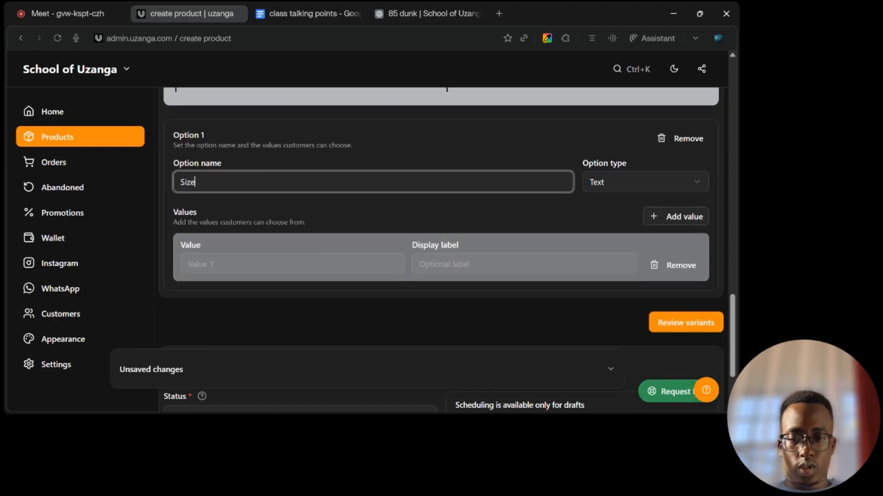
scroll(329, 196, up, 5)
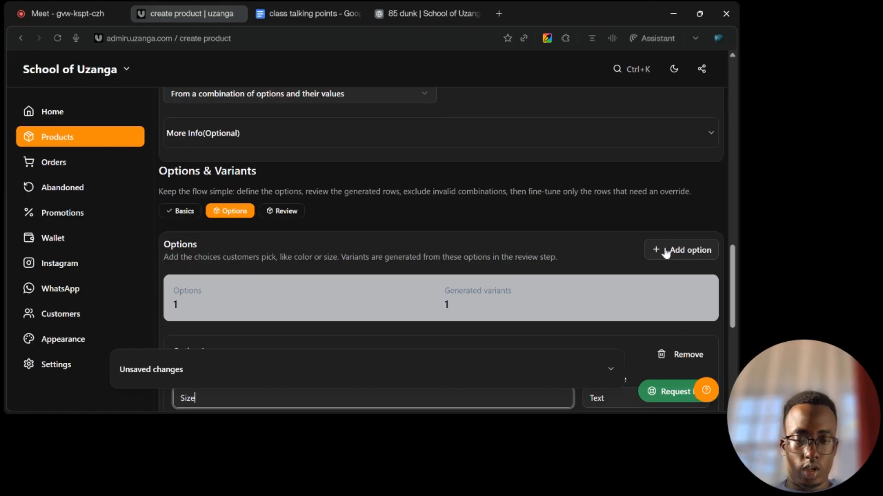
scroll(307, 253, down, 4)
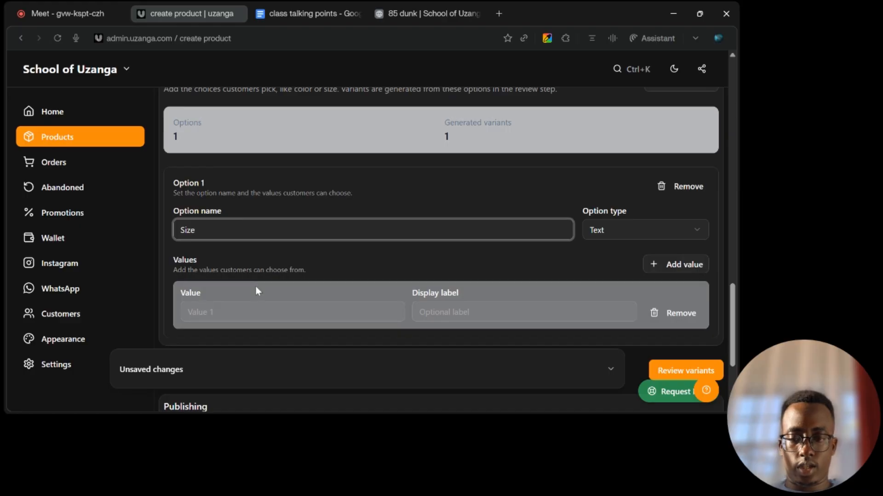
click(241, 320)
scroll(260, 307, down, 2)
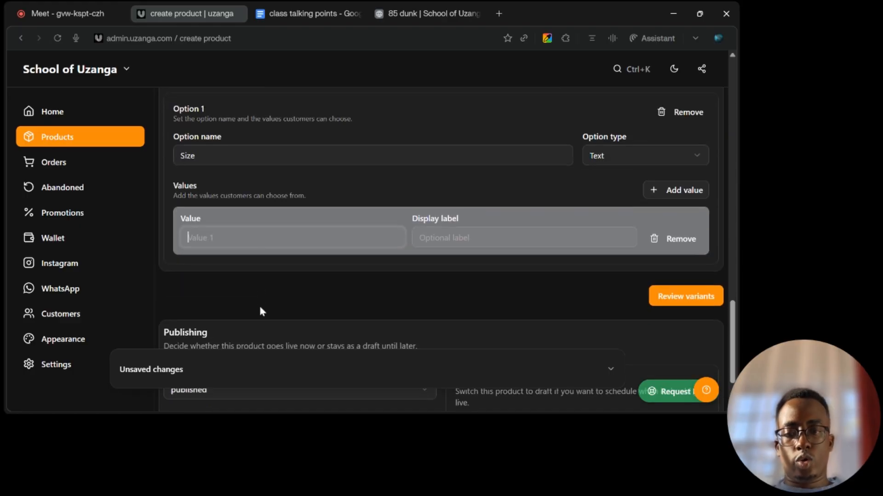
text(Larg)
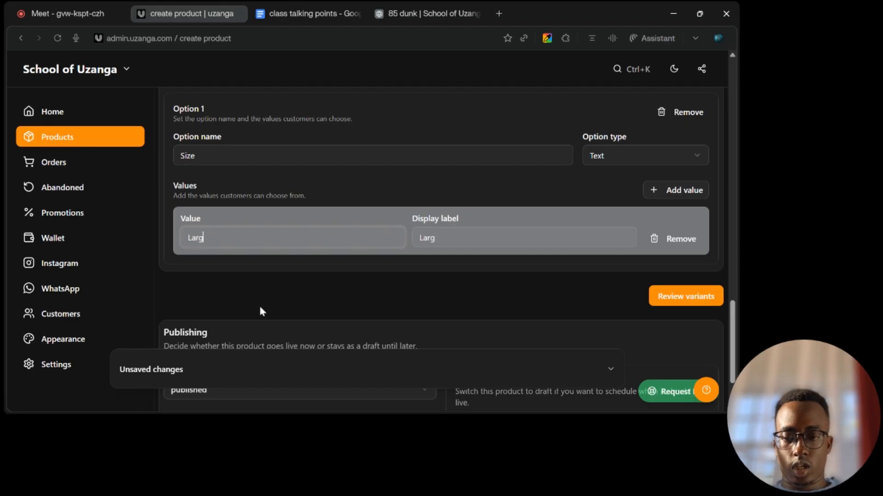
text(e)
Step: Add two more values to the Size option: Medium and Small
click(657, 190)
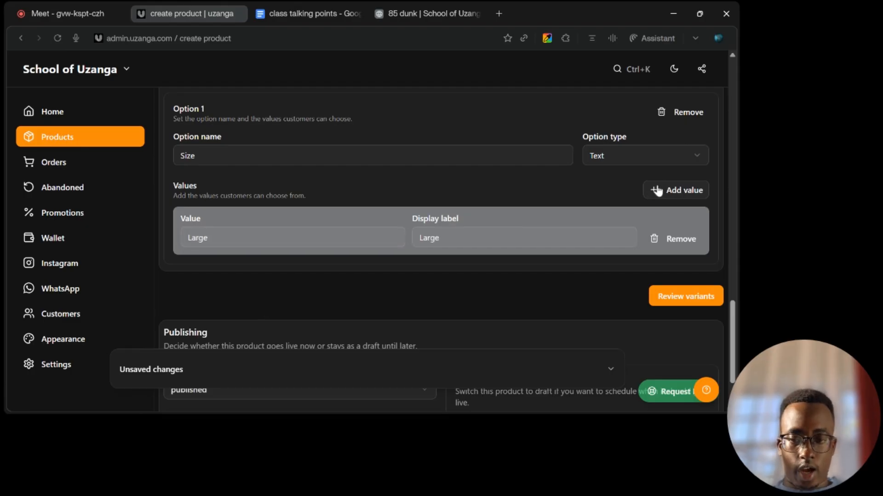
click(255, 296)
text(Me)
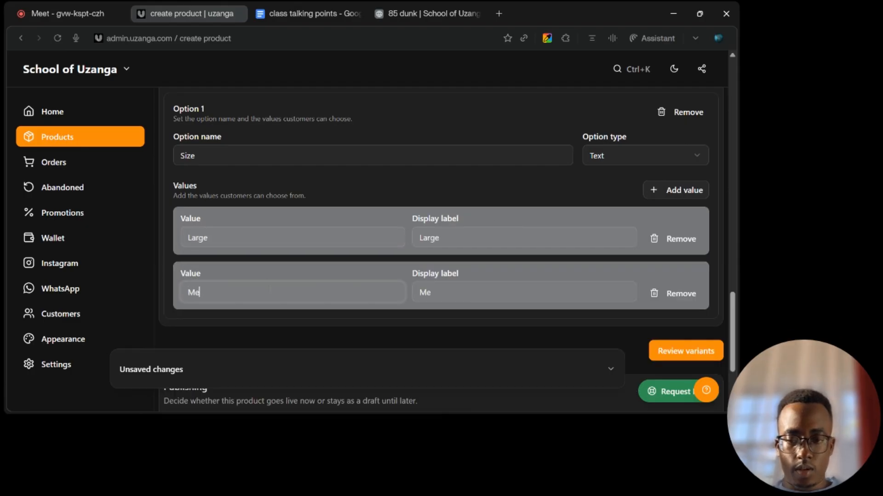
text(dium)
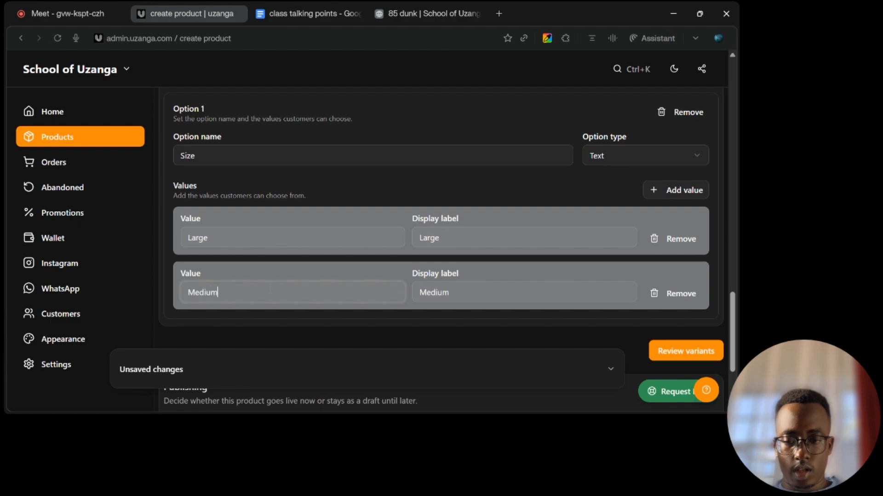
click(652, 188)
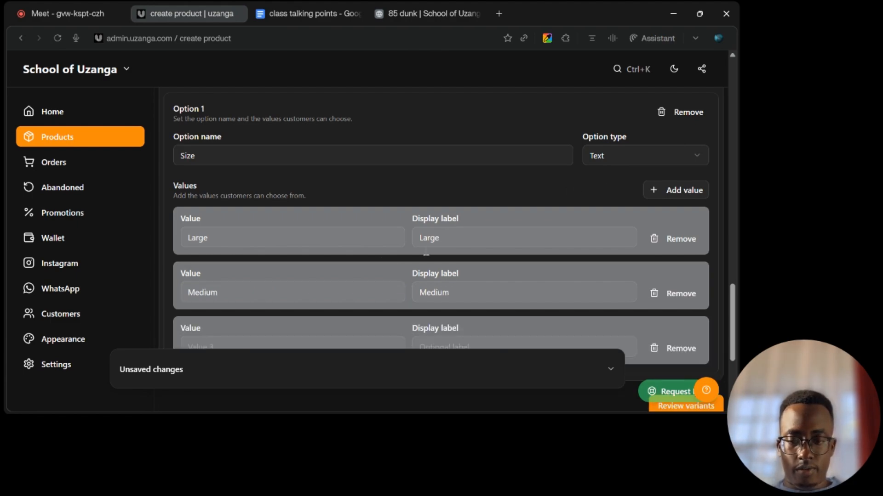
scroll(307, 326, down, 1)
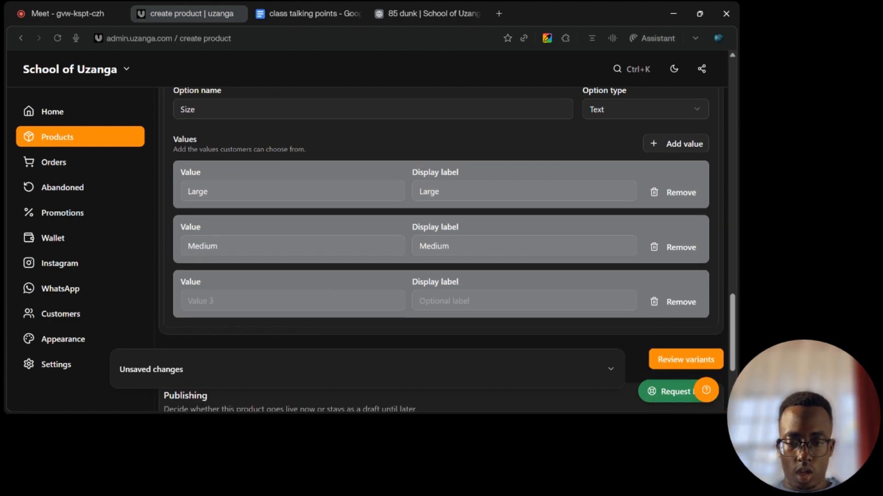
click(334, 301)
text(Small)
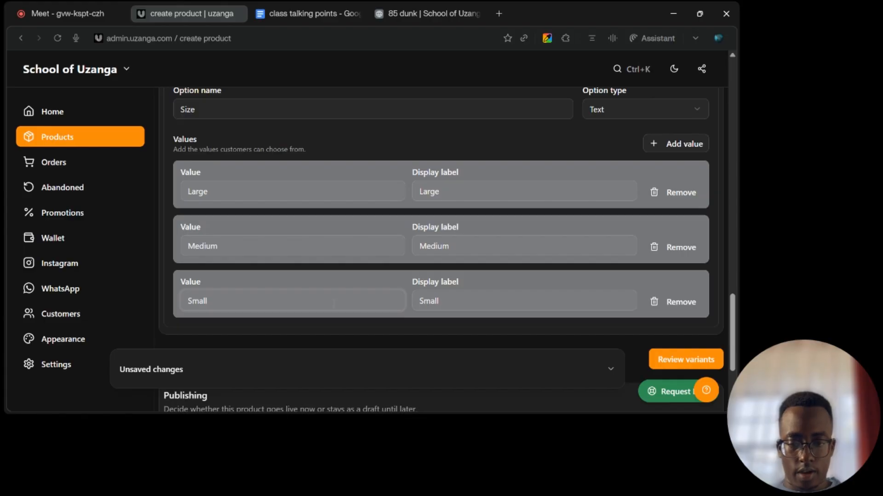
Step: Add a second product option and name it Color
scroll(473, 235, up, 3)
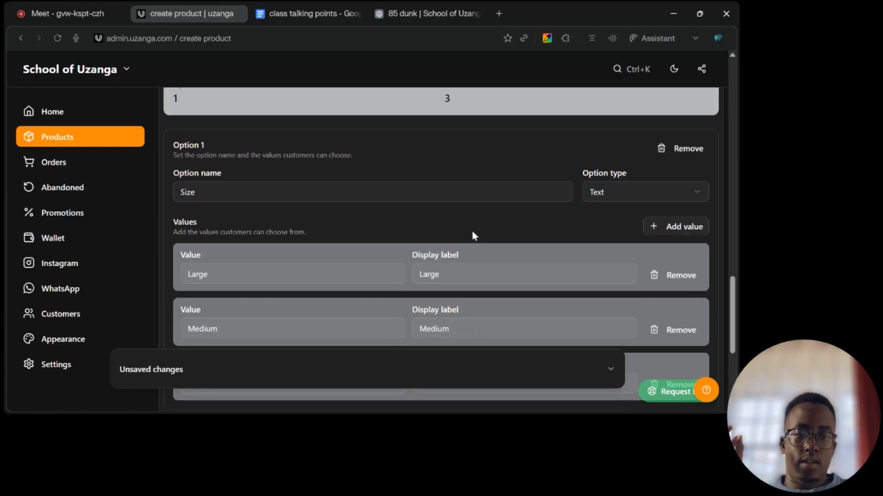
scroll(474, 235, down, 1)
scroll(473, 232, up, 3)
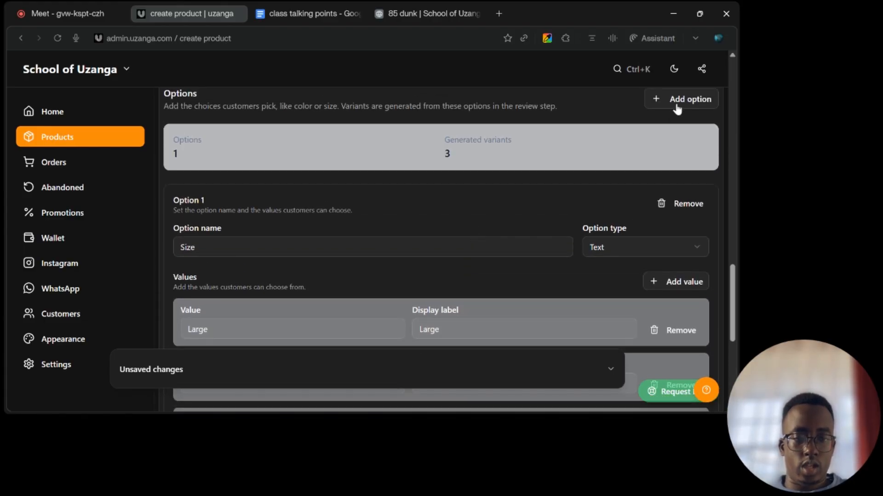
scroll(685, 100, up, 3)
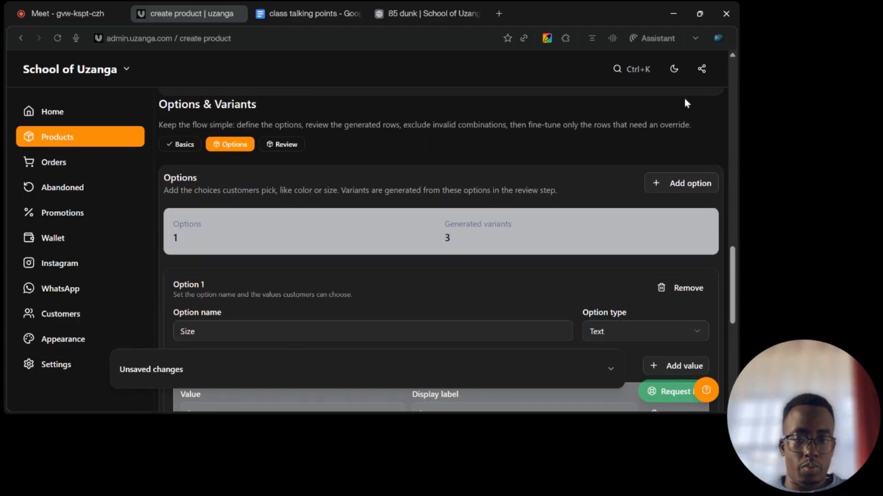
click(680, 183)
scroll(340, 241, down, 3)
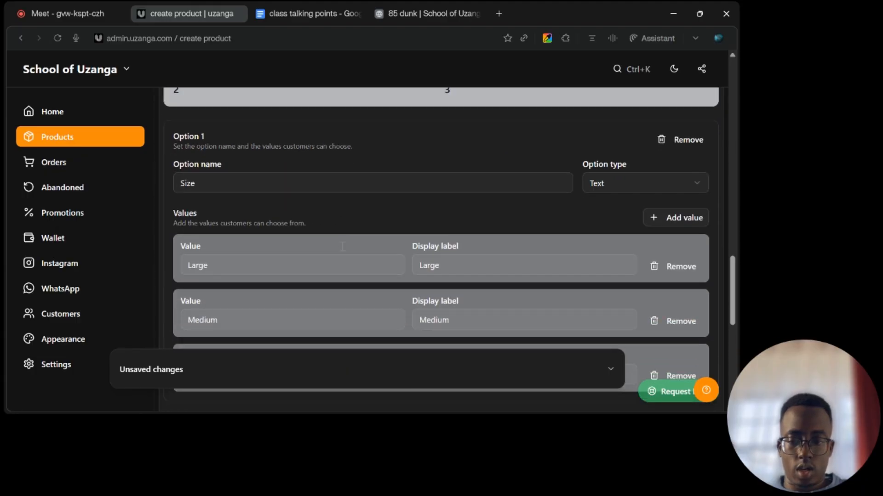
scroll(341, 244, down, 5)
click(355, 215)
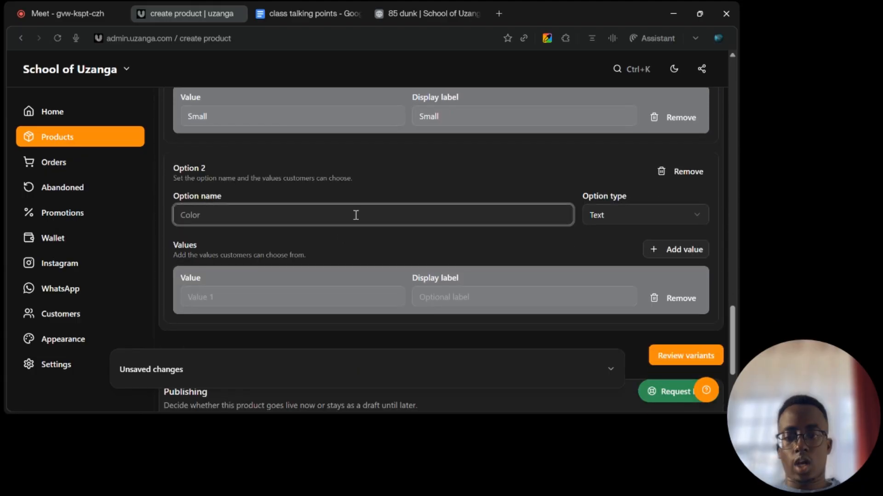
text(Color)
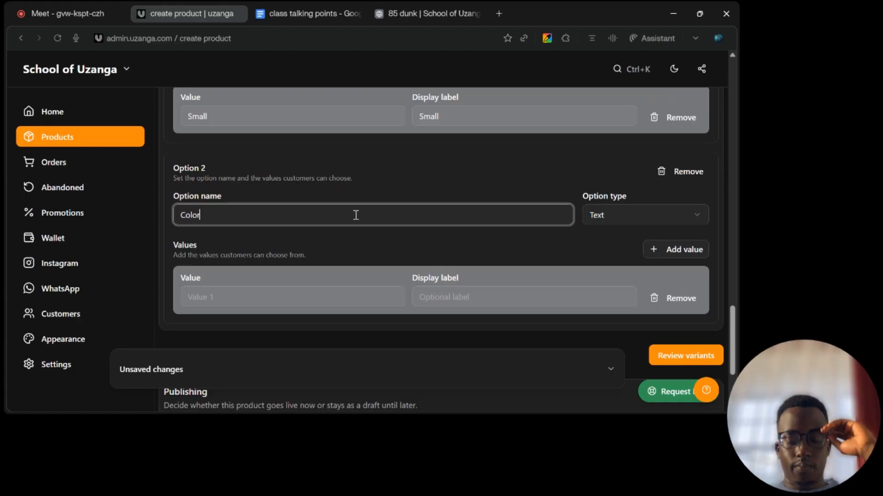
Step: Give the Color option the values Blue and Green
scroll(355, 214, down, 2)
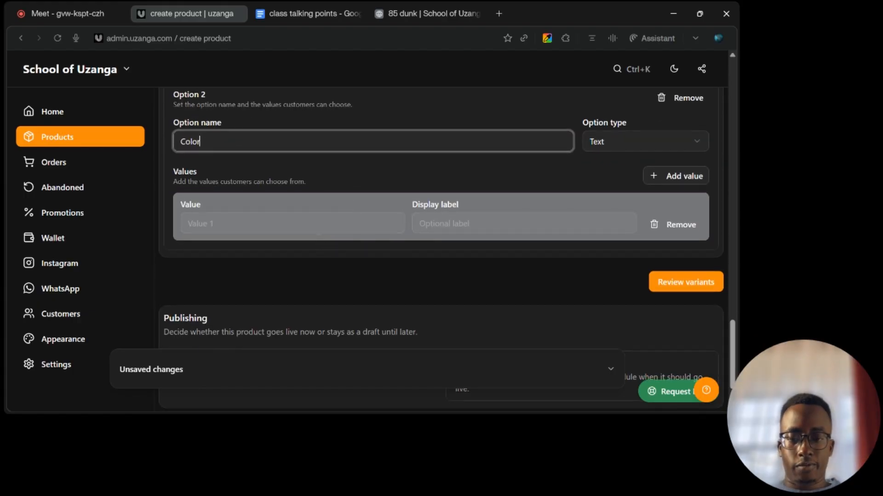
click(326, 230)
text(Blue)
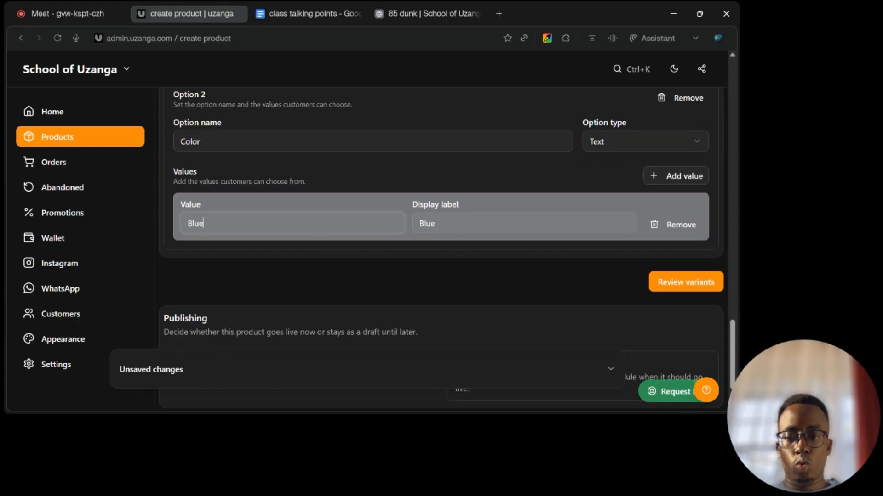
click(691, 178)
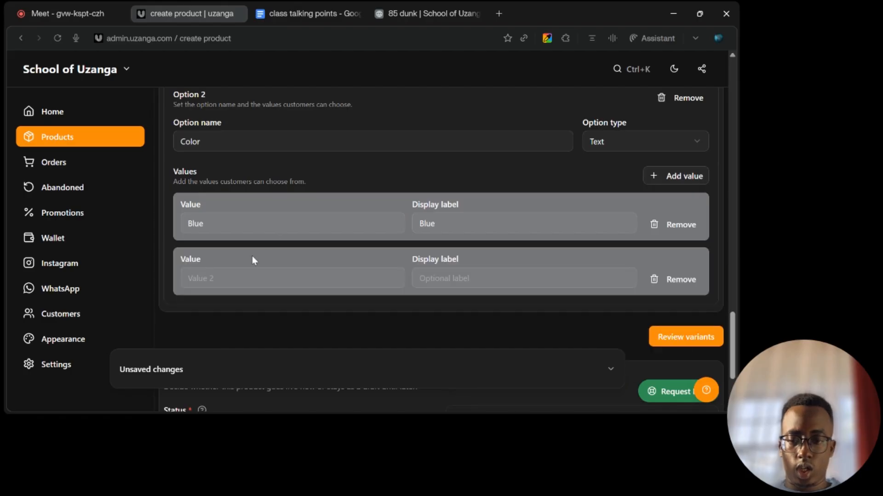
click(295, 279)
text(gree)
key(ctrl+BackSpace)
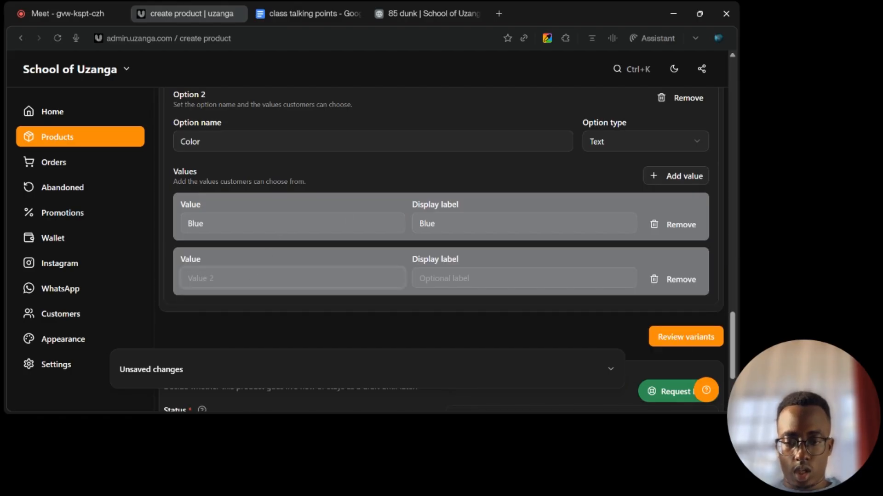
text(Gre)
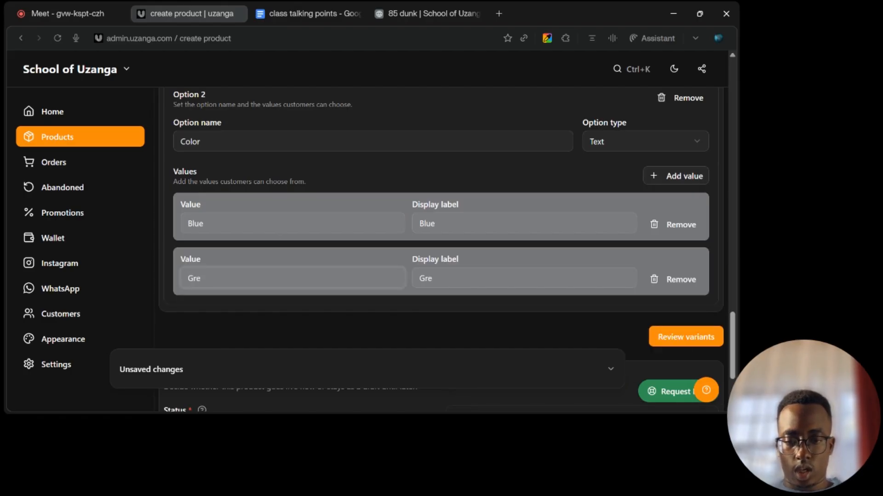
text(en)
scroll(249, 275, up, 1)
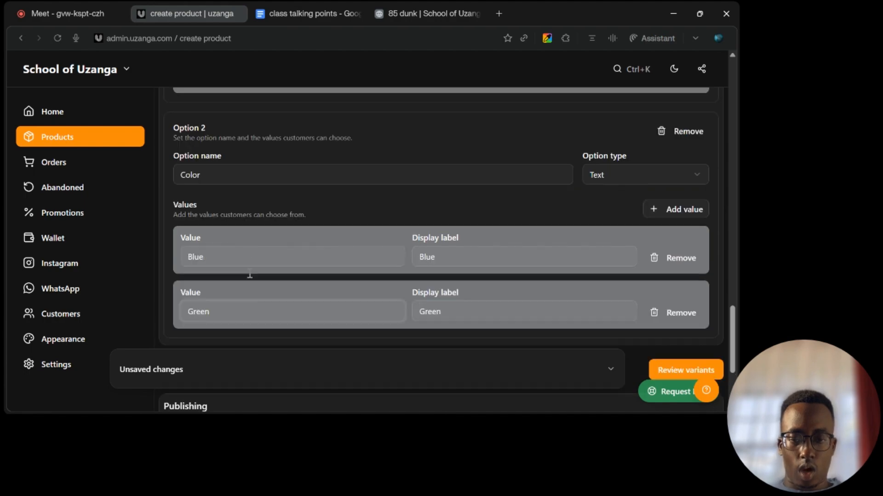
scroll(250, 275, up, 6)
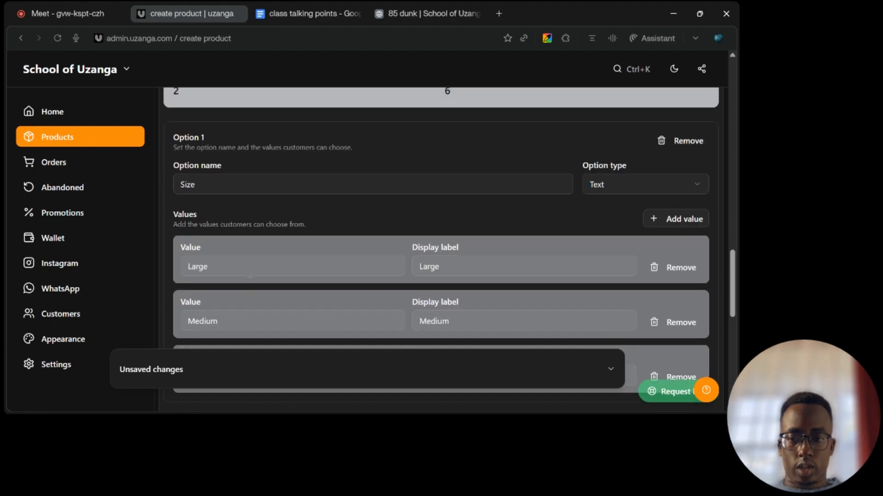
scroll(249, 273, down, 10)
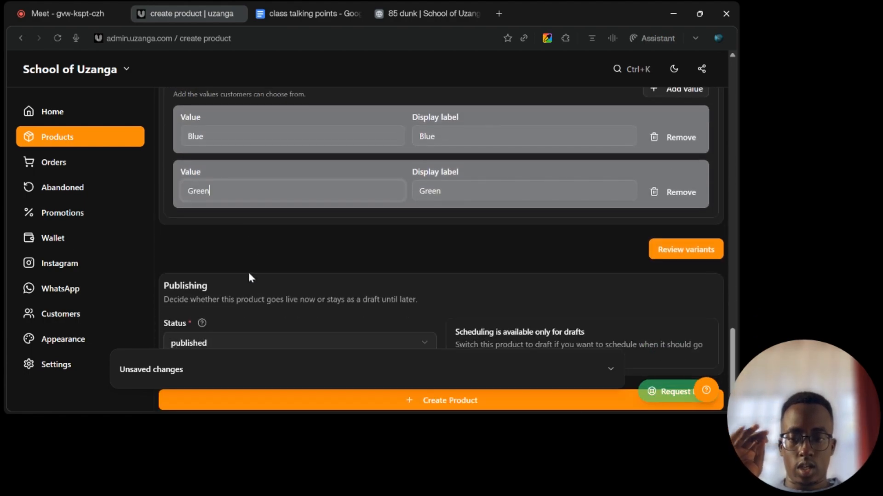
scroll(249, 275, up, 3)
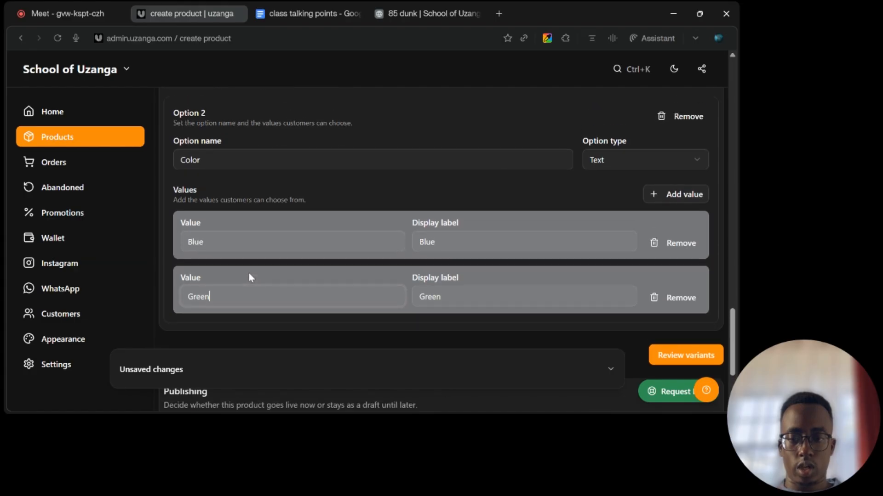
Step: Check the Color option's values and proceed to reviewing the variants generated from the options
scroll(249, 275, down, 3)
scroll(339, 243, up, 4)
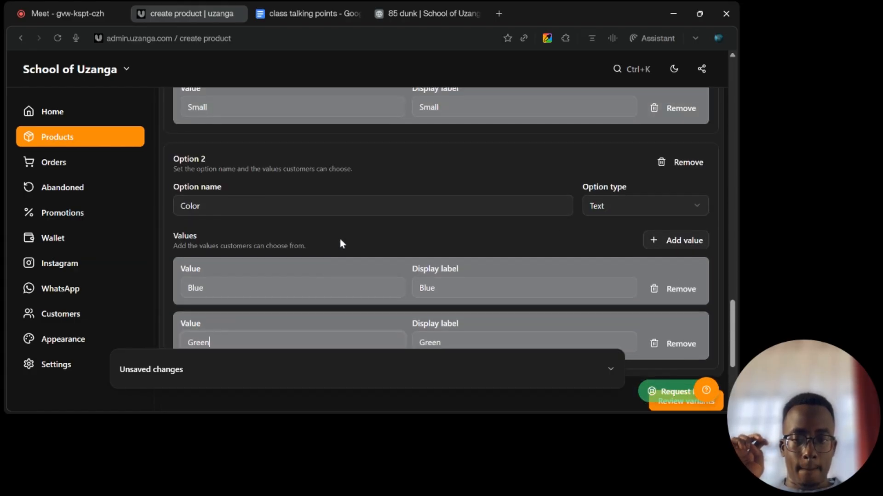
scroll(341, 243, up, 2)
scroll(340, 242, down, 7)
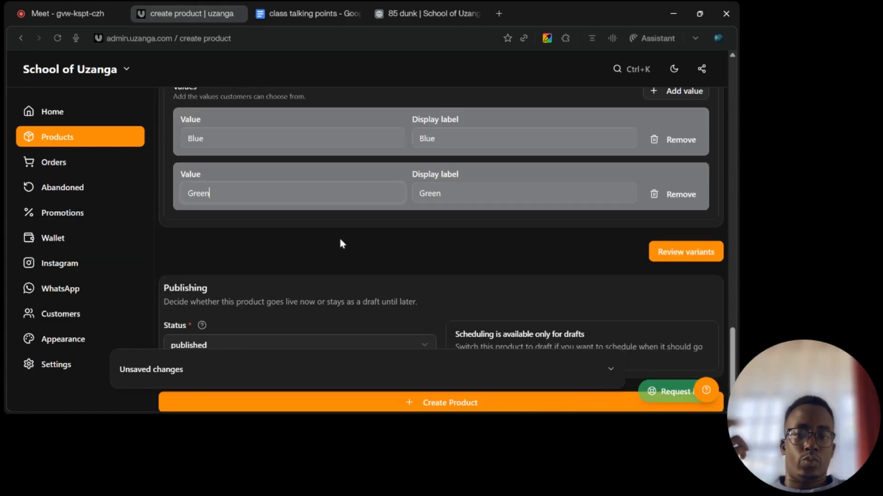
click(682, 251)
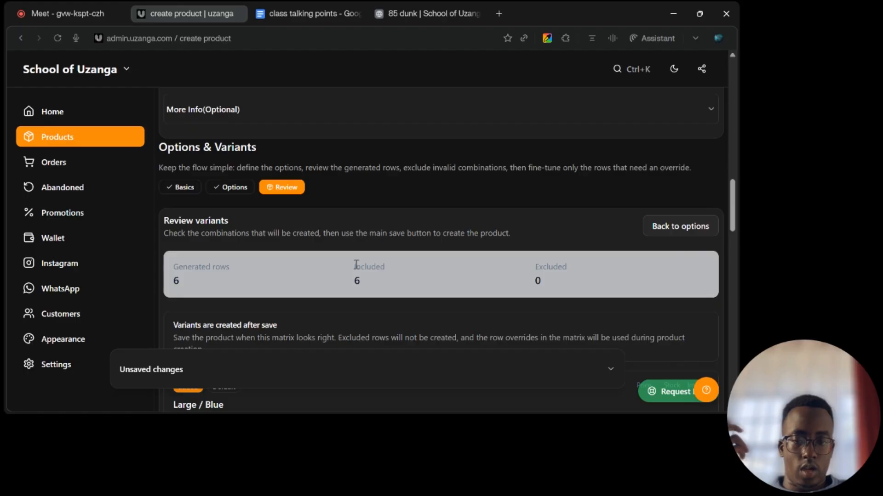
Step: Examine the list of size and color combinations that will be created for the product
scroll(356, 265, up, 3)
scroll(356, 264, down, 5)
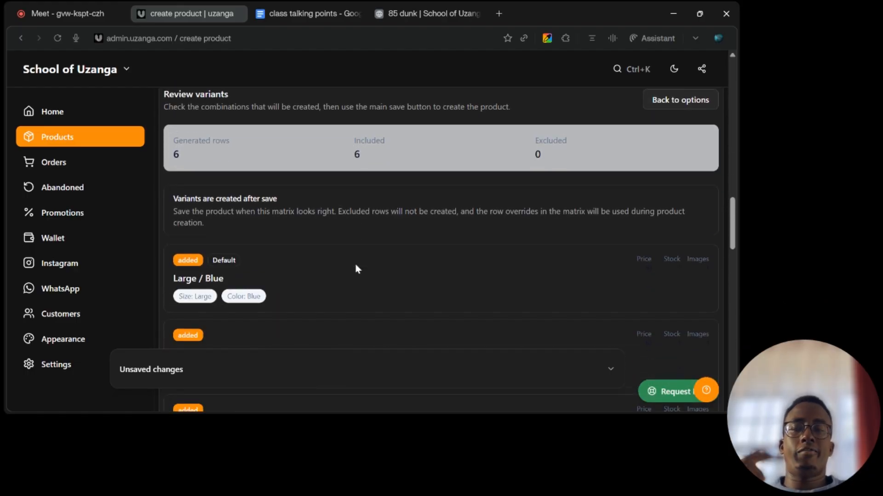
scroll(358, 269, down, 3)
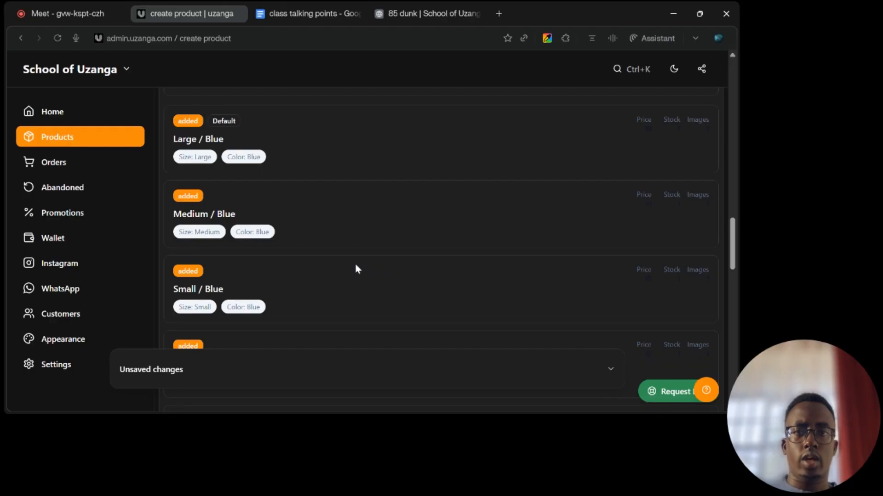
scroll(358, 269, down, 1)
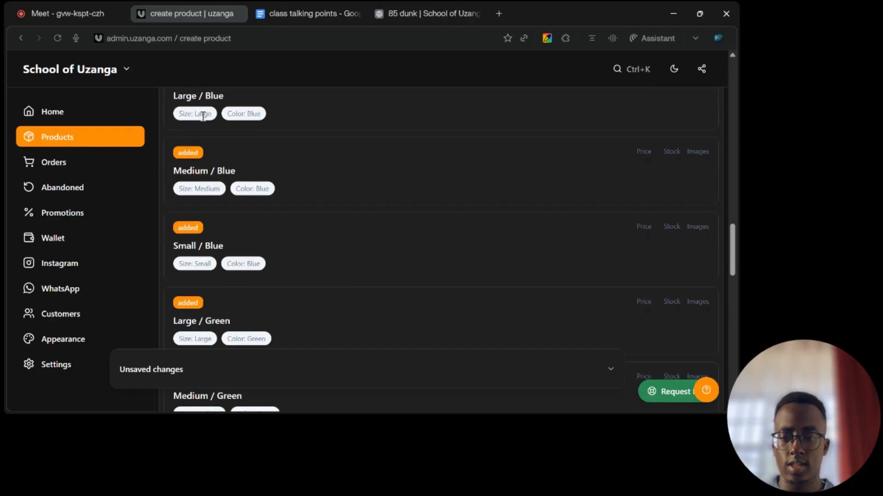
scroll(232, 229, up, 3)
scroll(231, 225, down, 1)
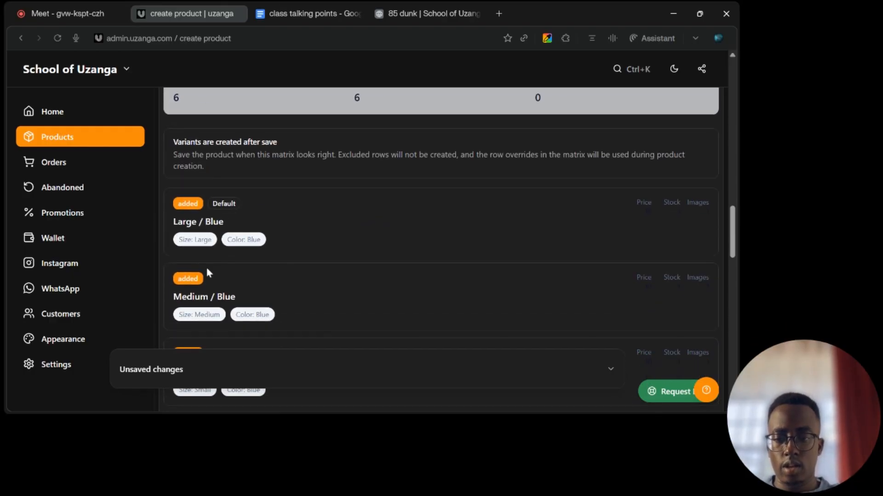
scroll(316, 262, down, 4)
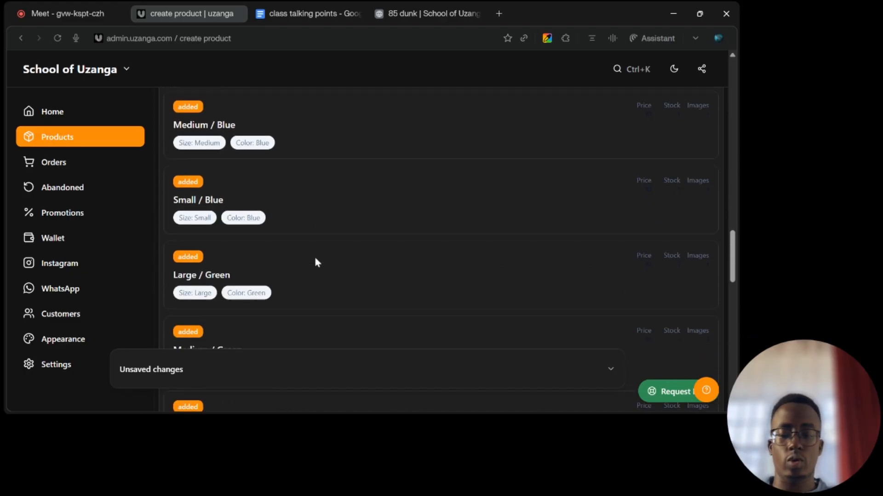
Step: Review the variant matrix rows, checking each combination's status, price, stock, images and default setting
scroll(315, 262, down, 8)
scroll(315, 262, down, 4)
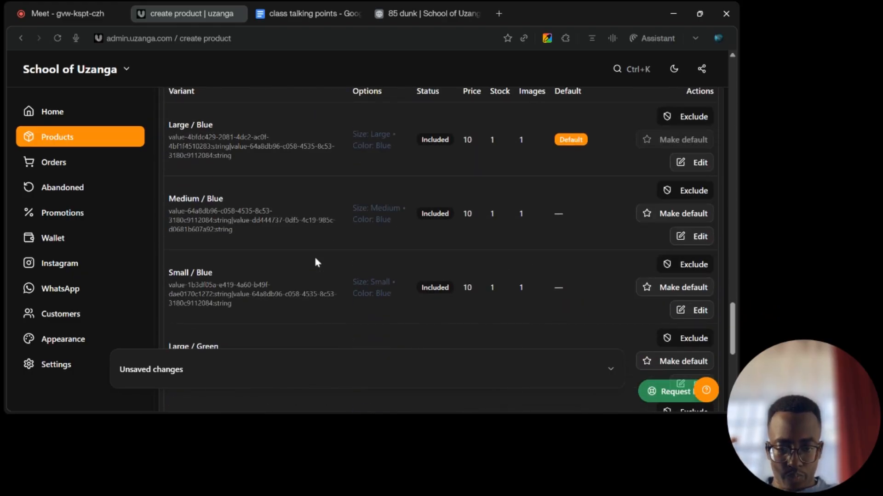
scroll(315, 263, up, 1)
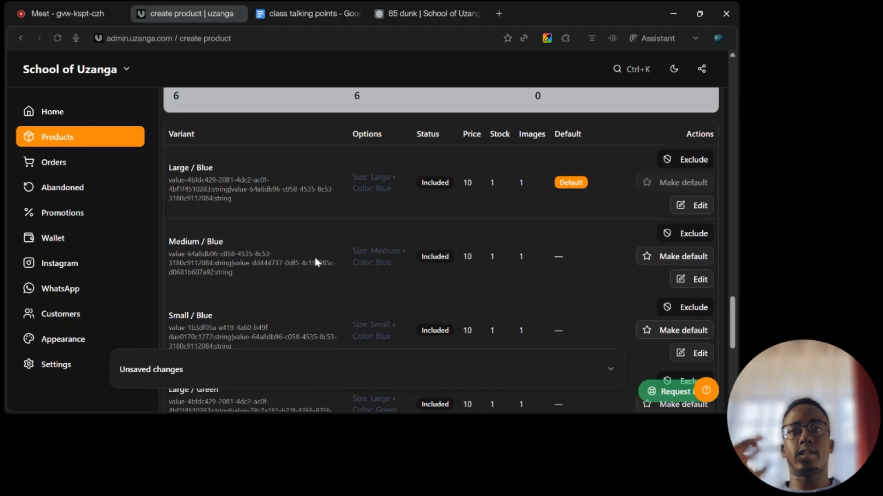
scroll(394, 266, up, 1)
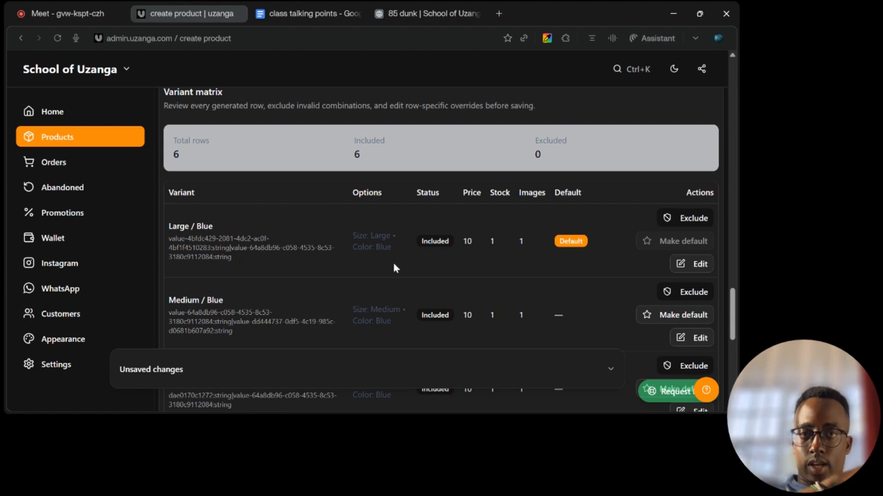
scroll(393, 264, down, 1)
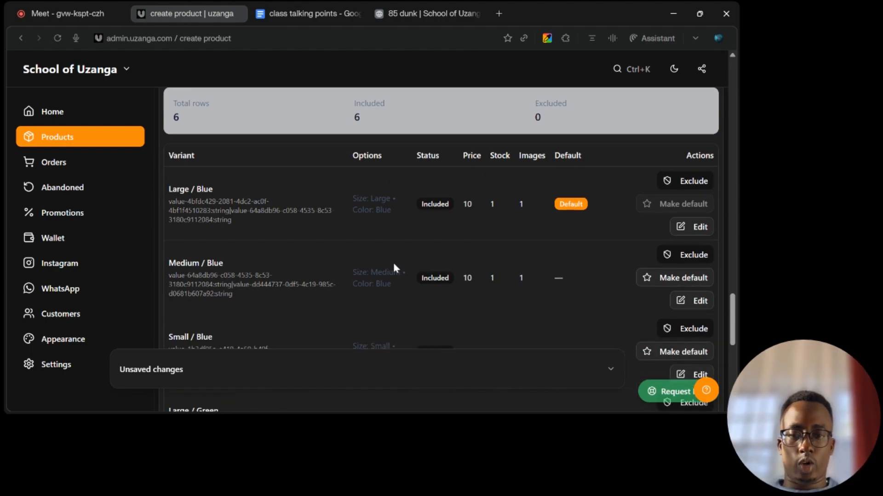
scroll(360, 256, down, 4)
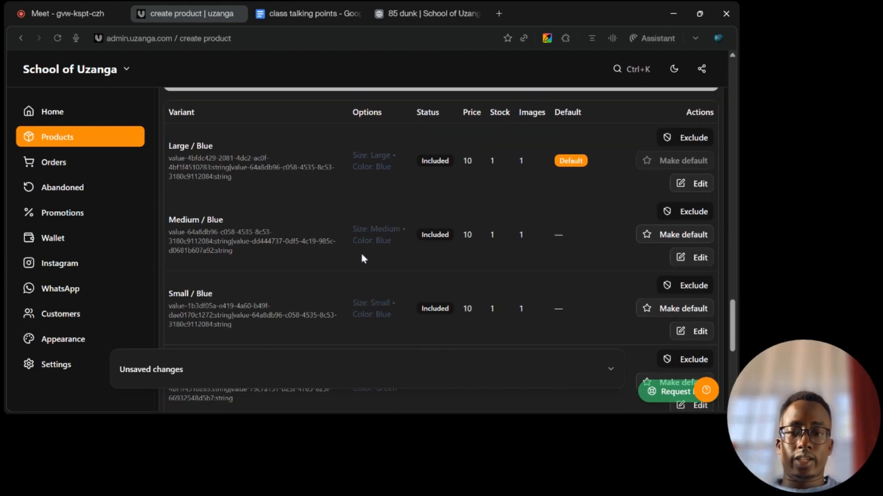
scroll(362, 255, up, 2)
scroll(361, 252, up, 1)
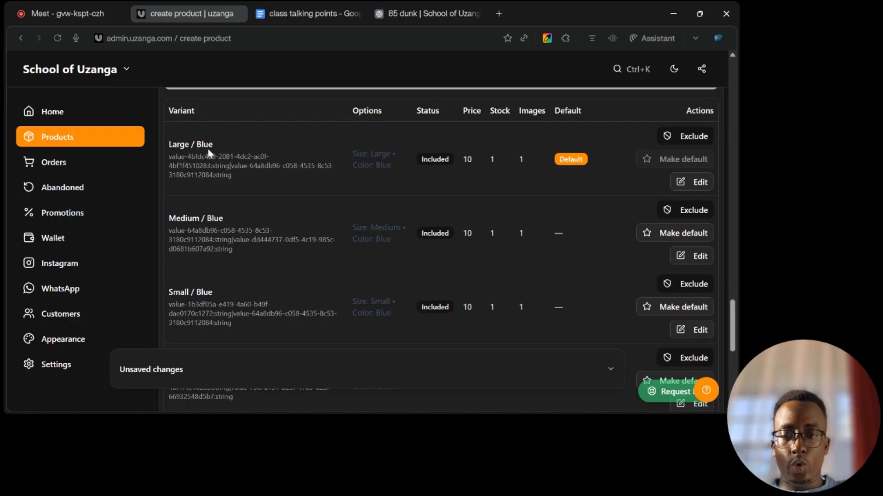
scroll(232, 252, down, 5)
scroll(234, 253, down, 5)
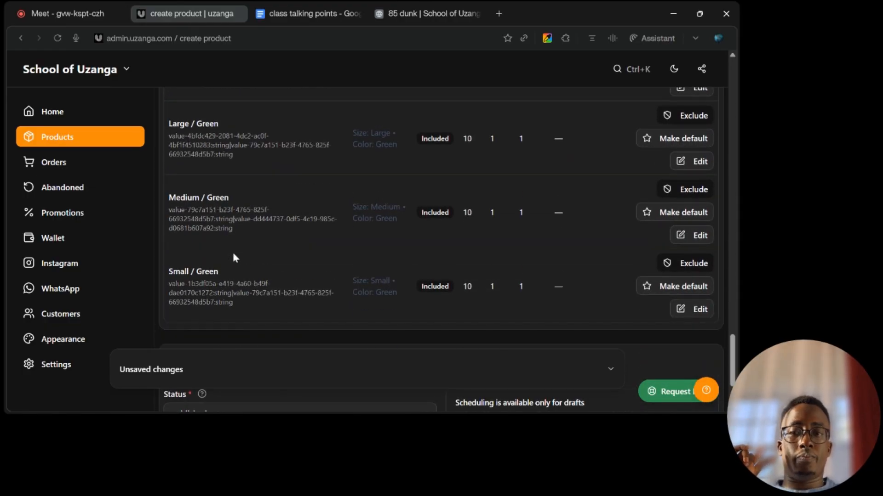
scroll(233, 254, up, 10)
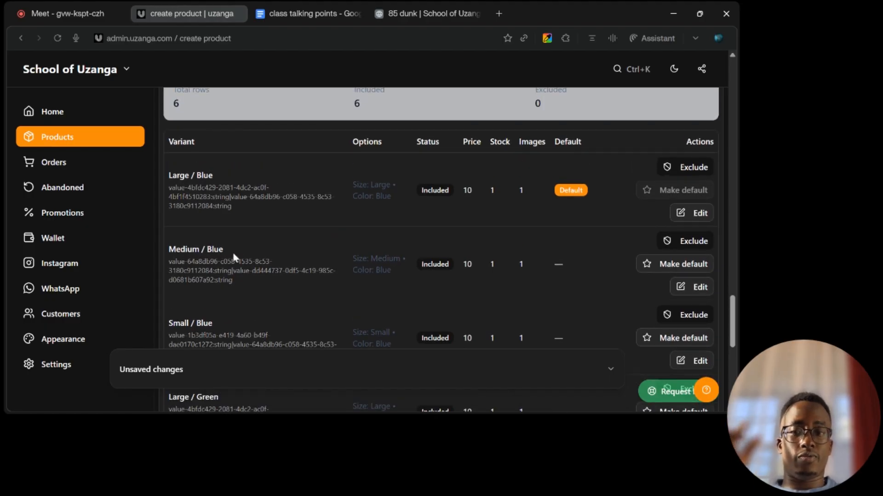
scroll(234, 256, up, 3)
scroll(233, 256, down, 2)
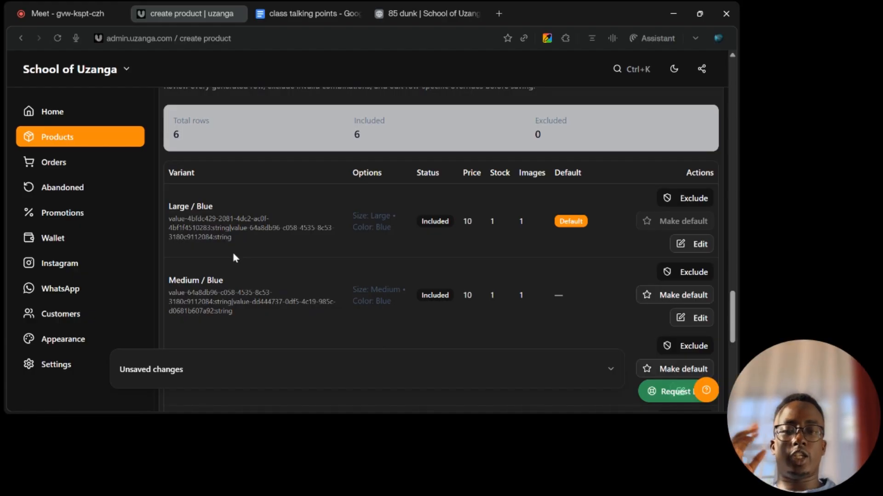
scroll(283, 216, down, 3)
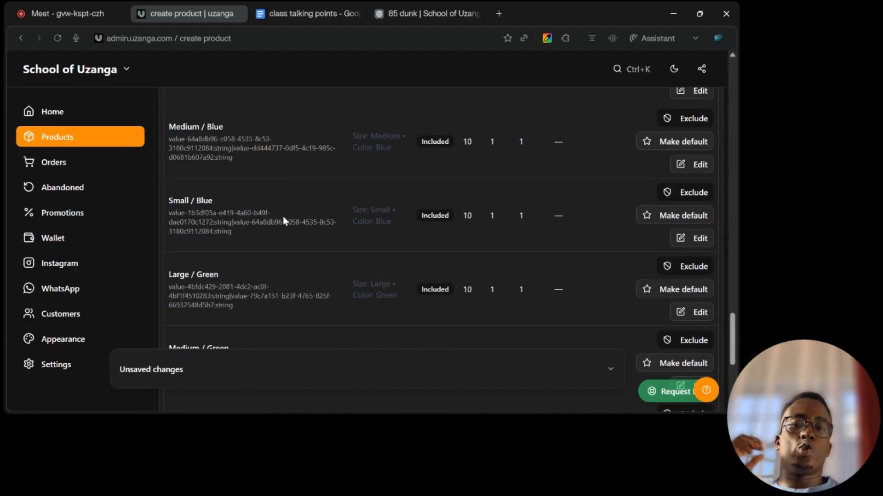
scroll(282, 216, down, 4)
scroll(282, 216, up, 1)
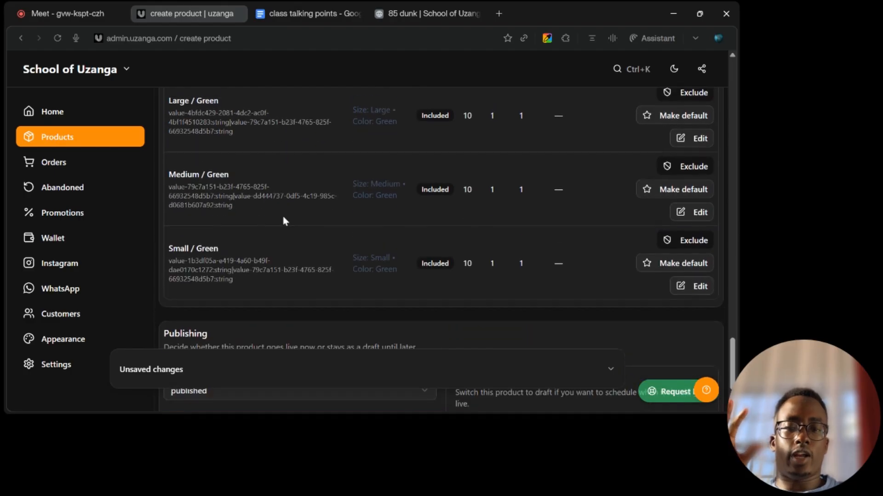
scroll(284, 221, up, 5)
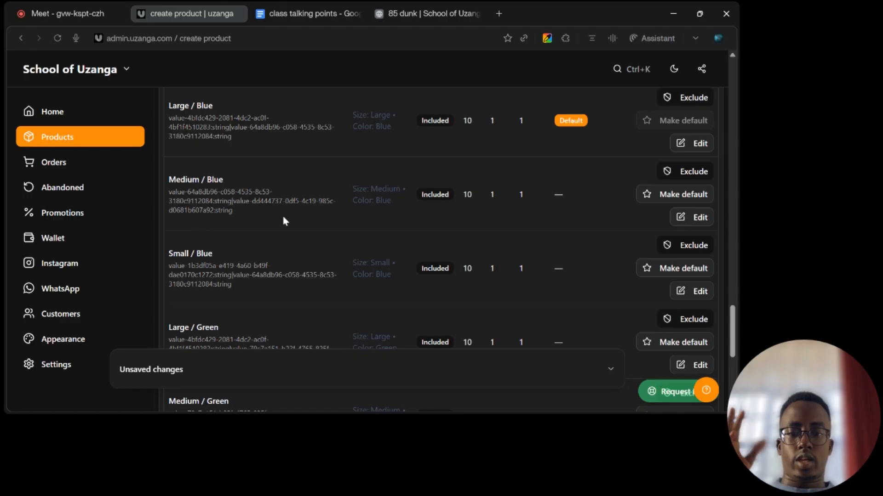
Step: Open the Large / Blue variant for editing and remove its green dress image
scroll(282, 214, up, 2)
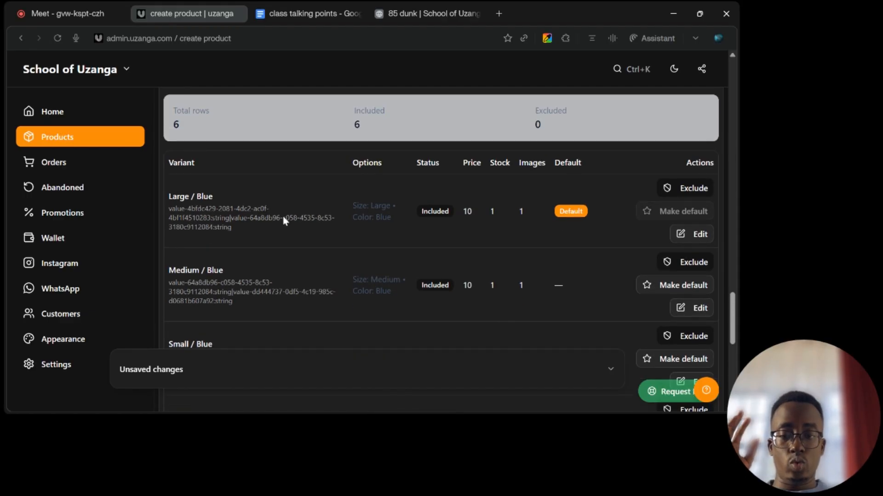
click(700, 238)
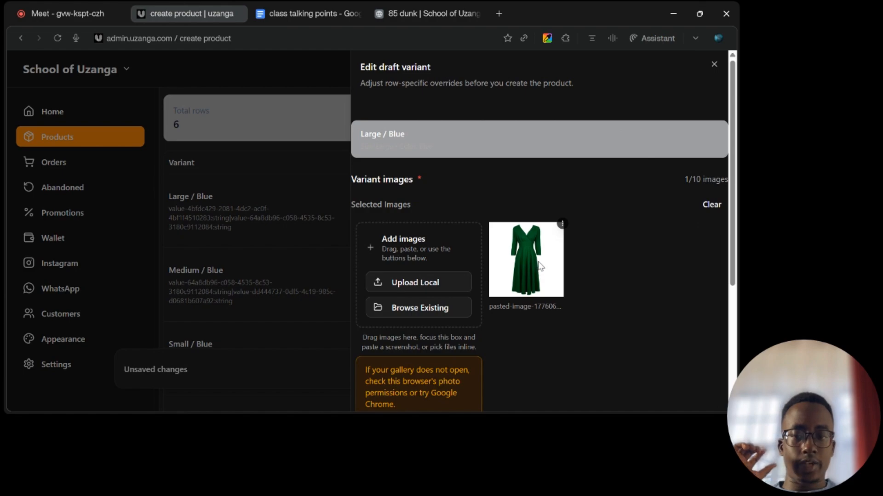
scroll(537, 263, down, 2)
scroll(540, 266, up, 2)
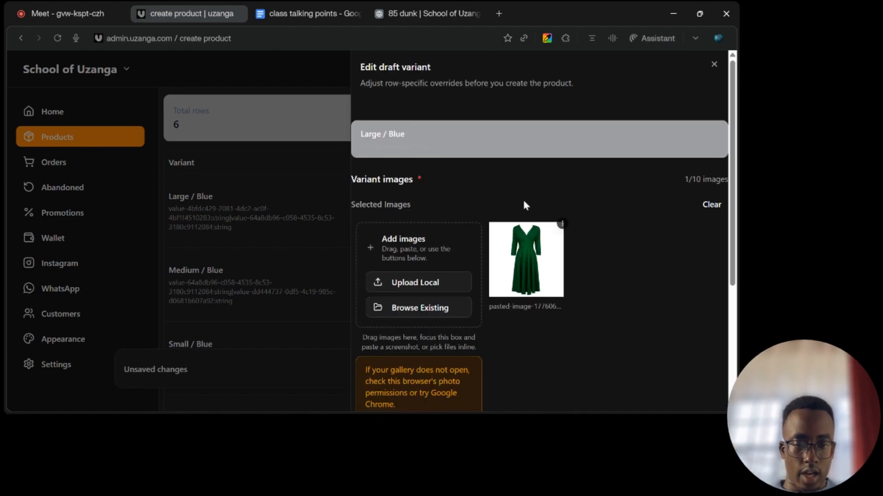
click(563, 225)
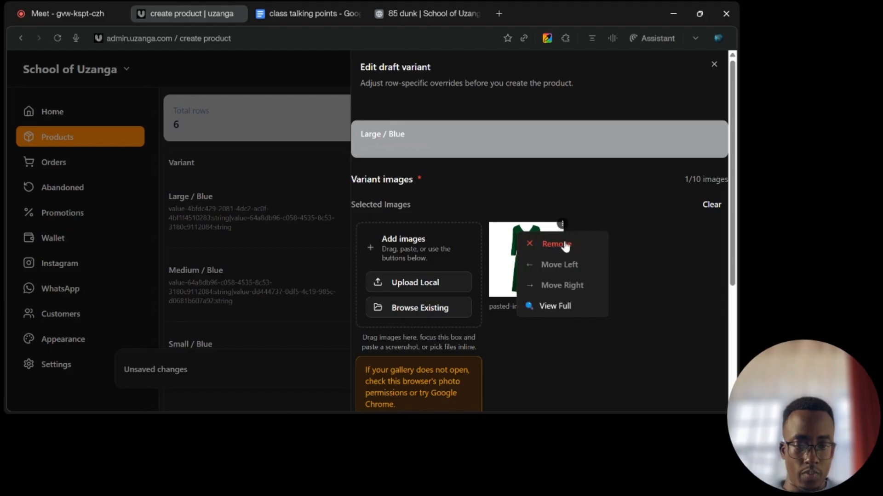
click(563, 244)
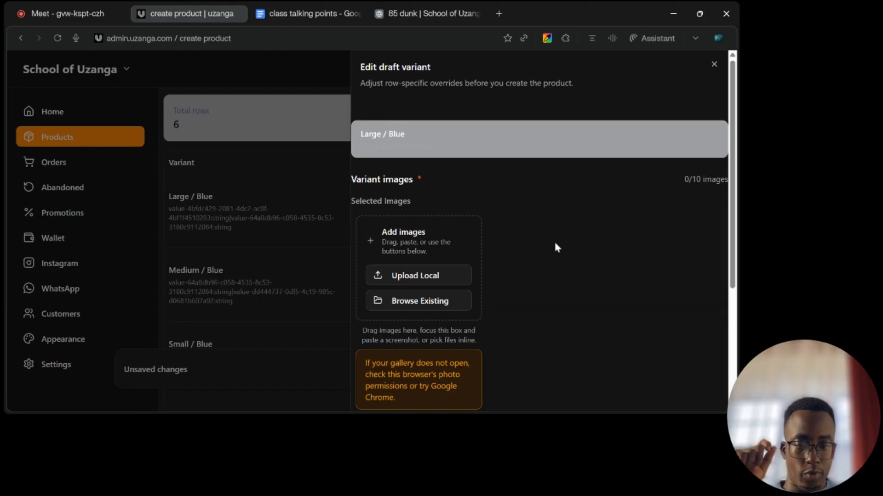
Step: Add the blue dress picture from the existing images to the Large / Blue variant and save the changes
click(434, 302)
scroll(465, 283, down, 8)
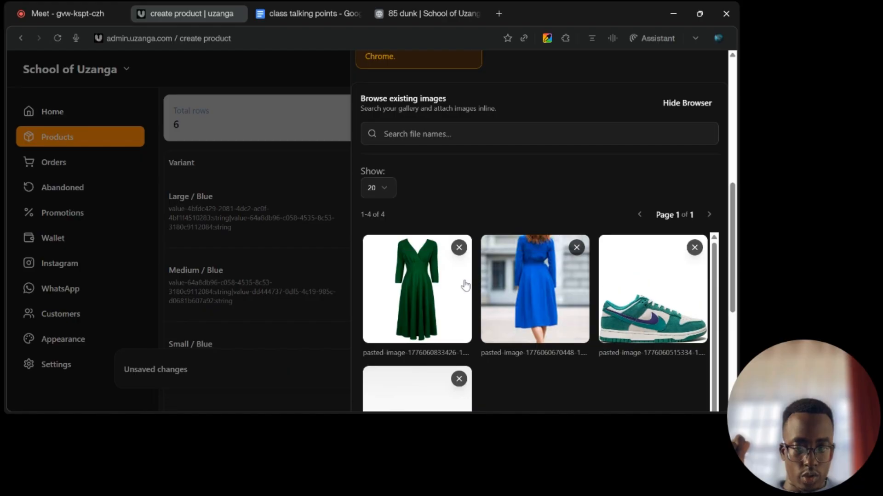
scroll(464, 285, up, 8)
scroll(465, 285, down, 8)
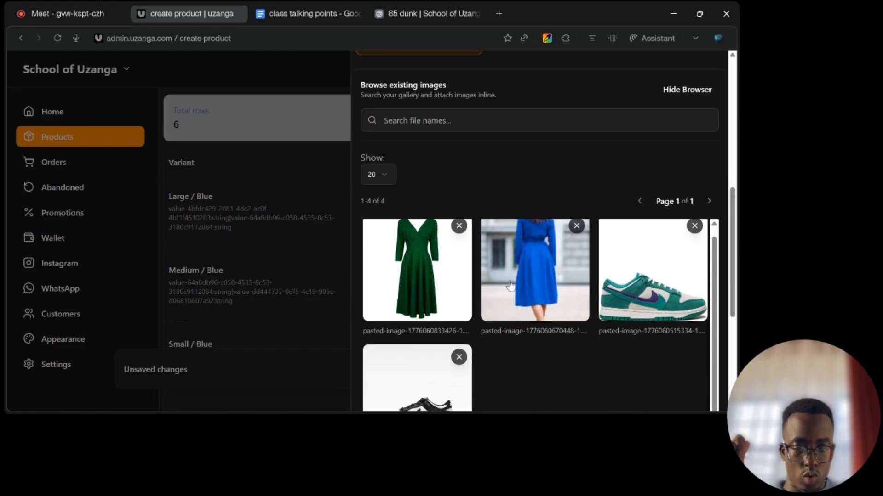
click(513, 285)
click(687, 238)
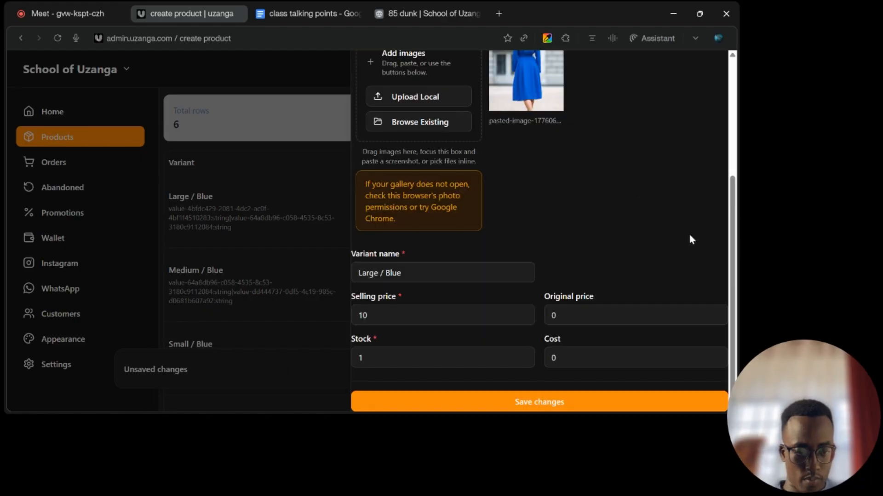
scroll(621, 223, up, 5)
scroll(621, 223, down, 5)
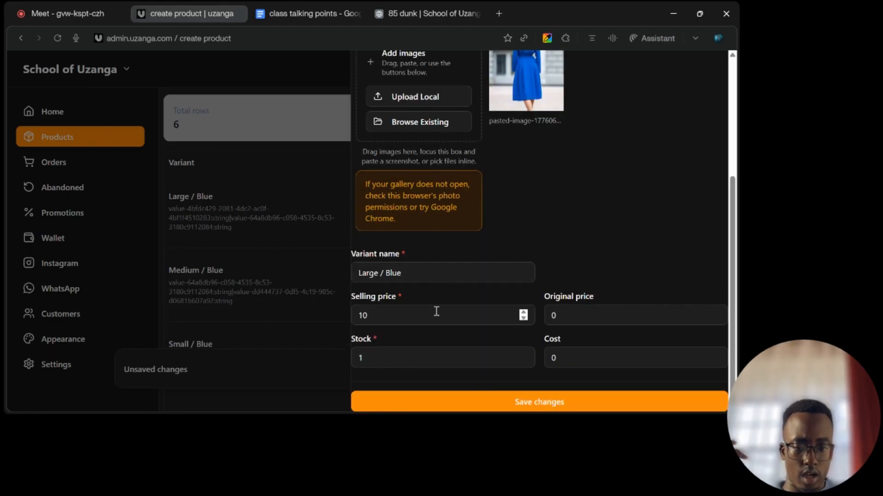
click(566, 404)
Step: Replace the Medium / Blue variant's green dress image with the blue dress picture from the existing images and save the changes
scroll(452, 314, down, 2)
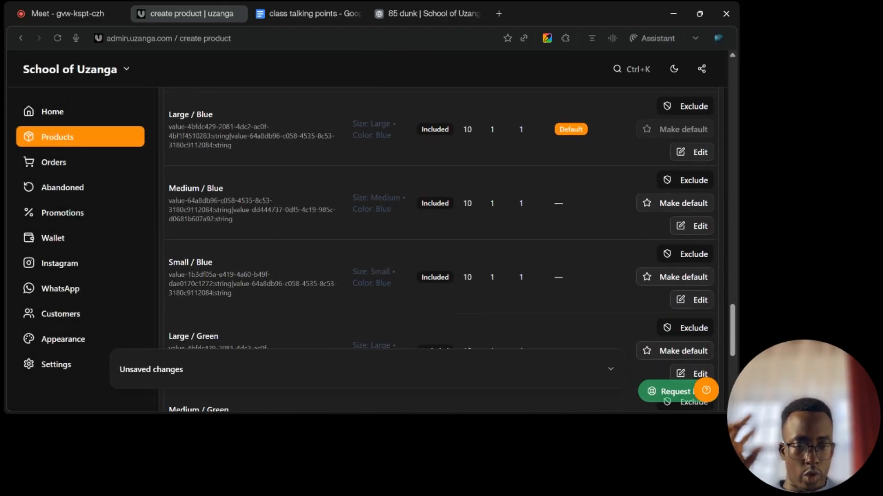
click(680, 226)
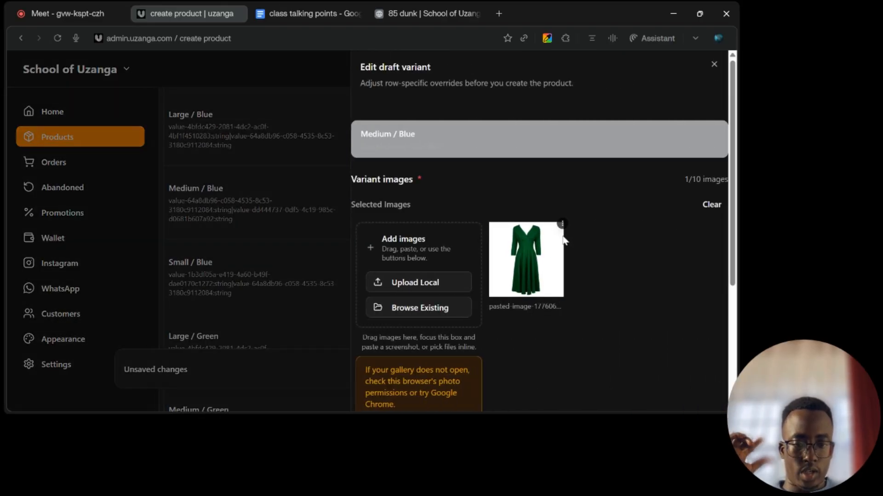
click(562, 224)
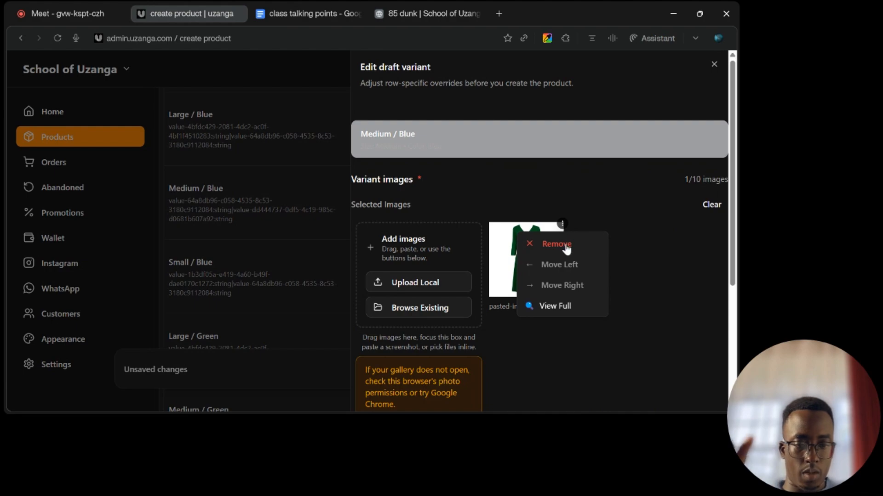
click(567, 248)
click(401, 301)
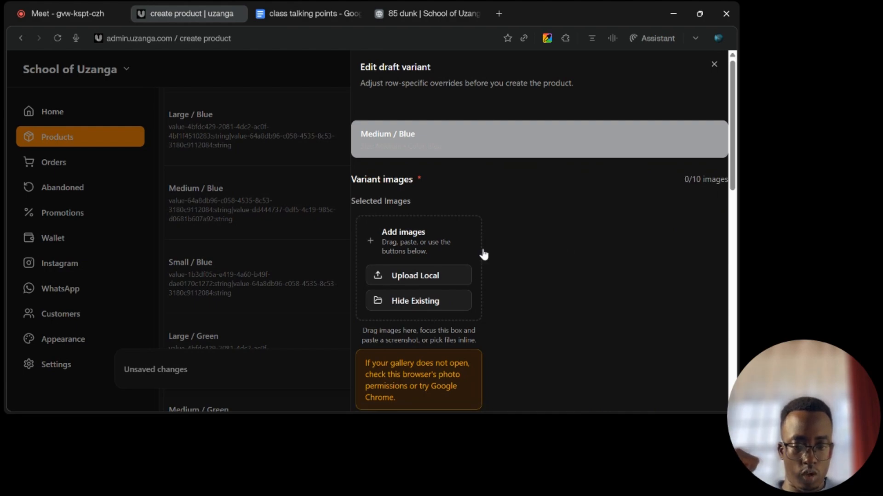
click(525, 238)
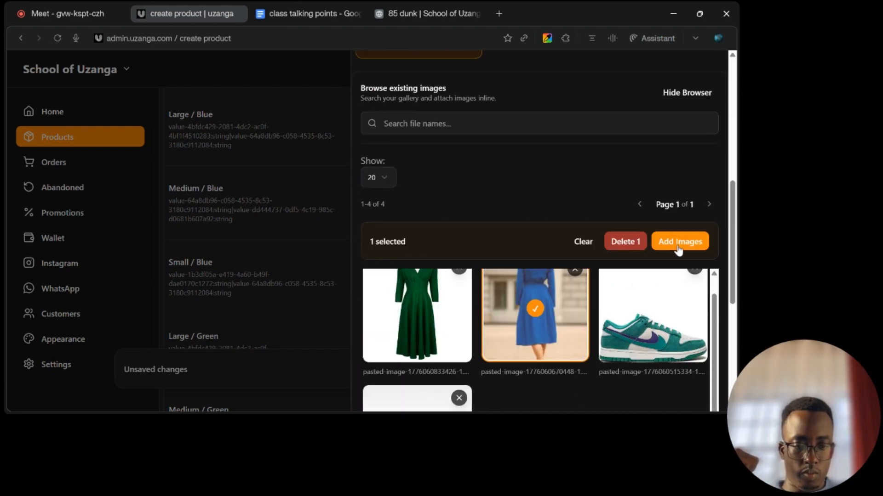
click(679, 242)
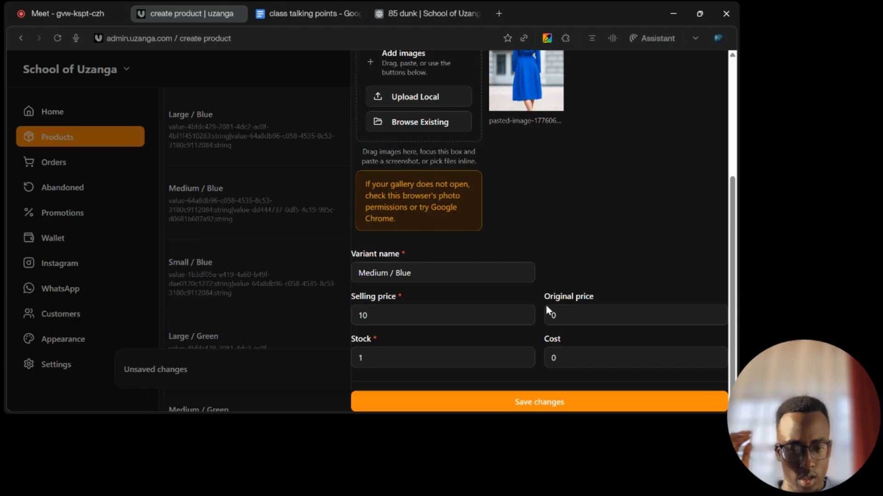
click(550, 407)
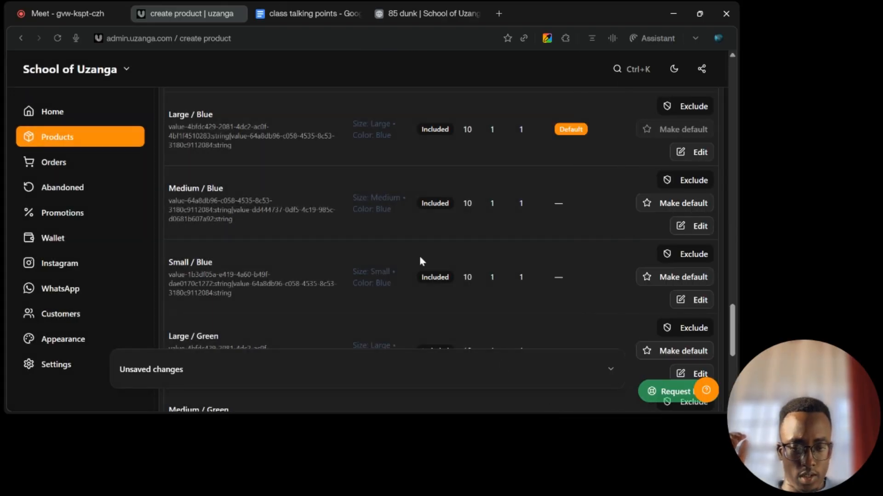
Step: Replace the Small / Blue variant's green dress image with the blue dress picture from the existing images and save the changes
click(691, 267)
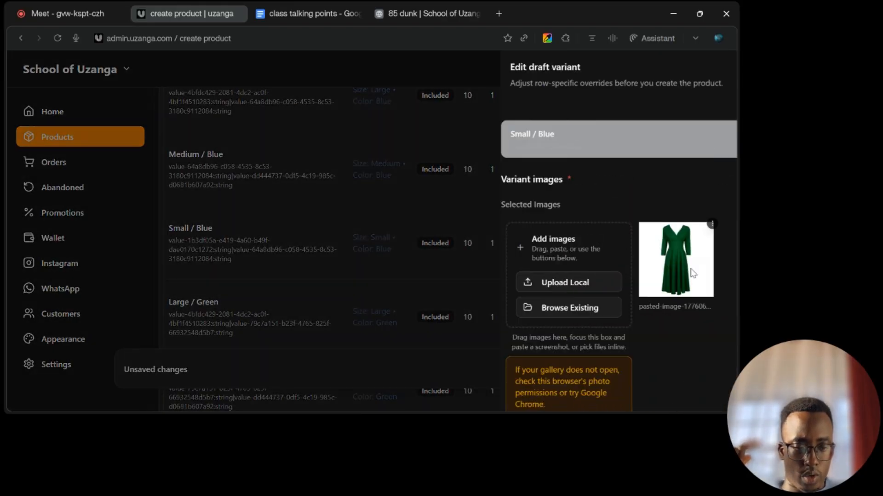
click(562, 224)
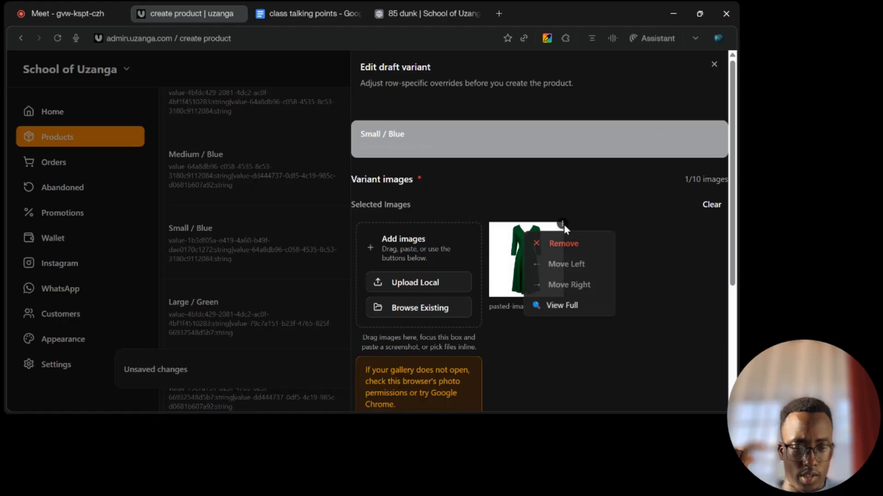
click(565, 252)
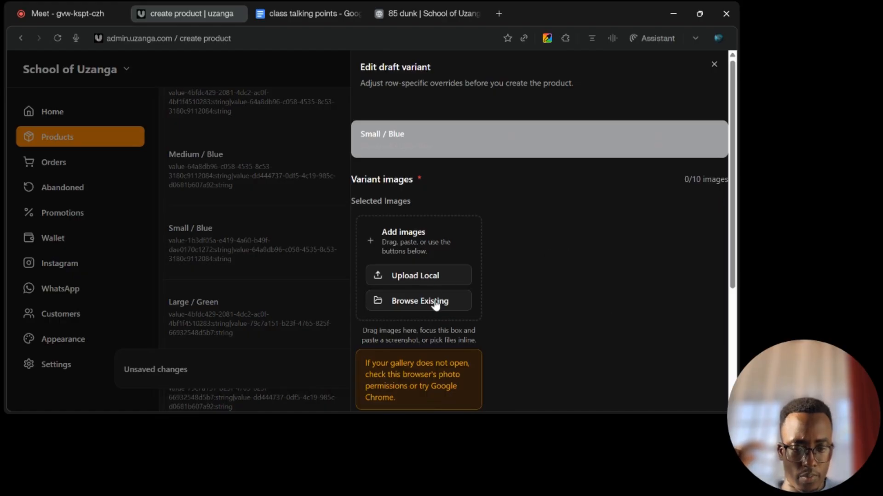
click(435, 304)
scroll(435, 306, down, 6)
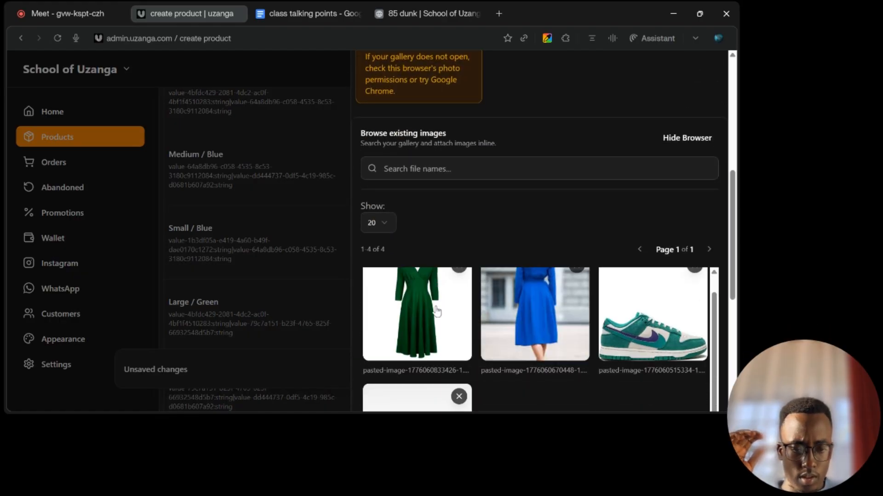
click(537, 314)
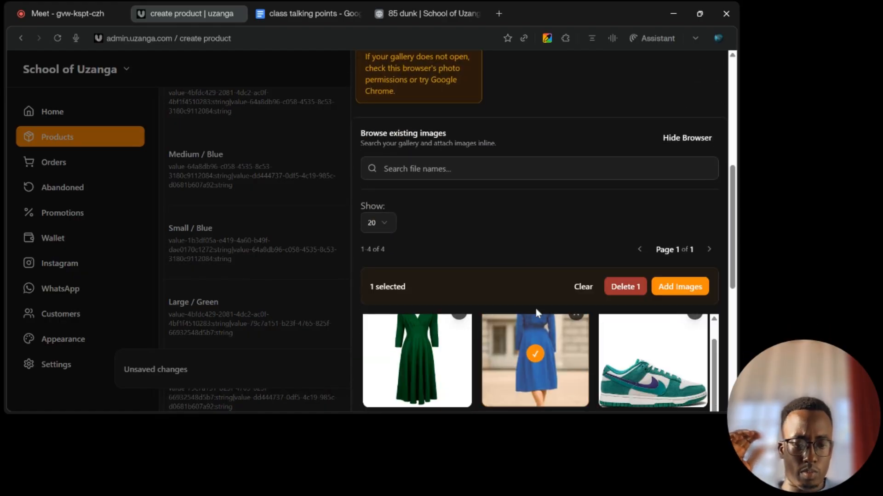
click(675, 287)
click(555, 409)
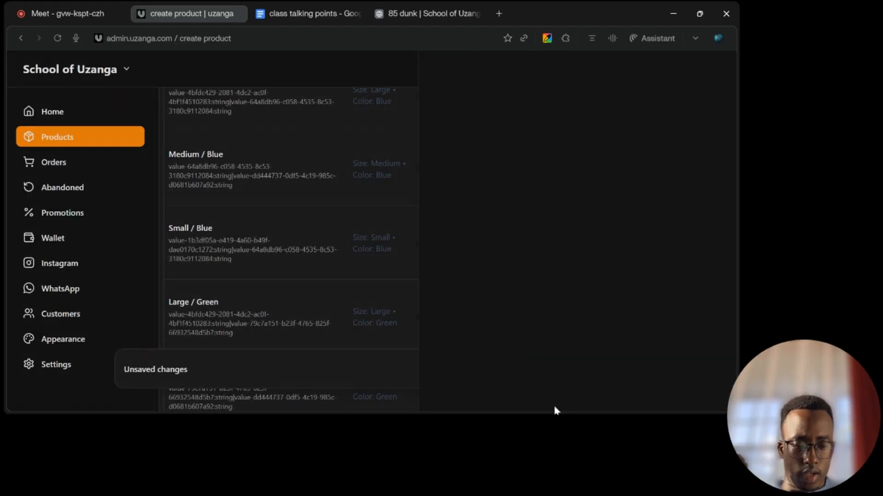
Step: Inspect the draft details and images of the Large / Green and Small / Green variants without editing them
scroll(409, 278, down, 3)
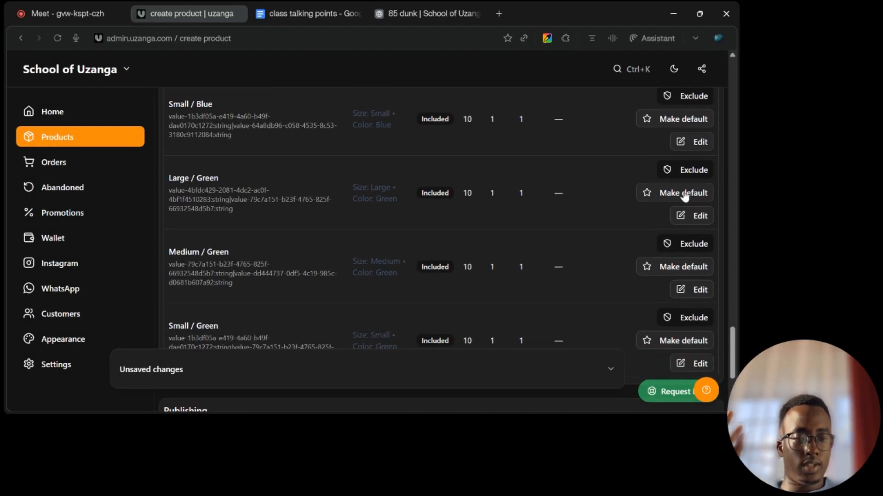
click(683, 217)
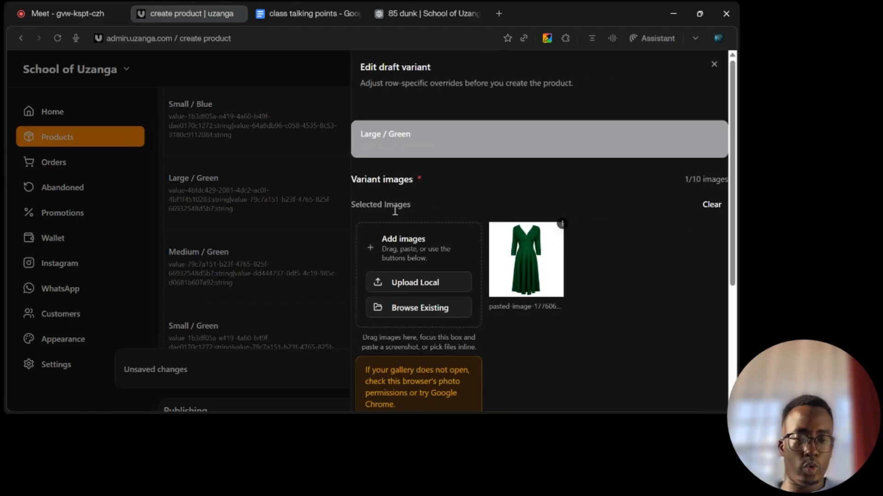
scroll(546, 251, down, 2)
scroll(545, 250, down, 3)
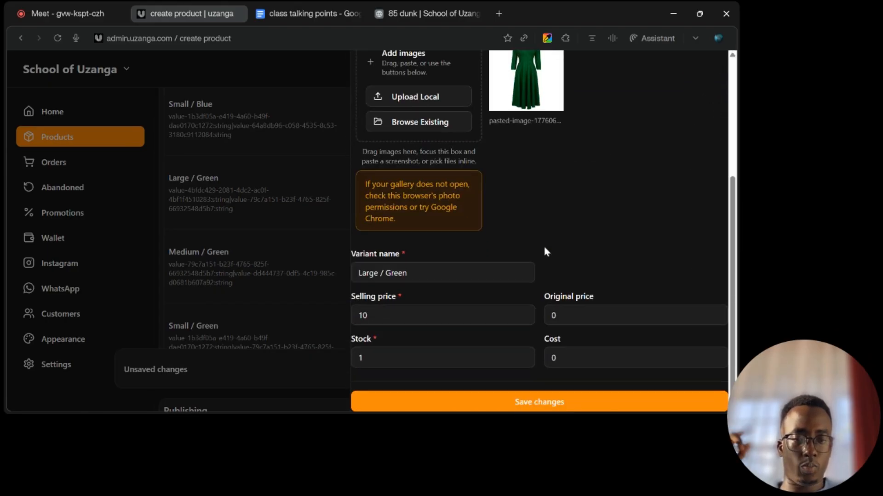
scroll(546, 250, up, 4)
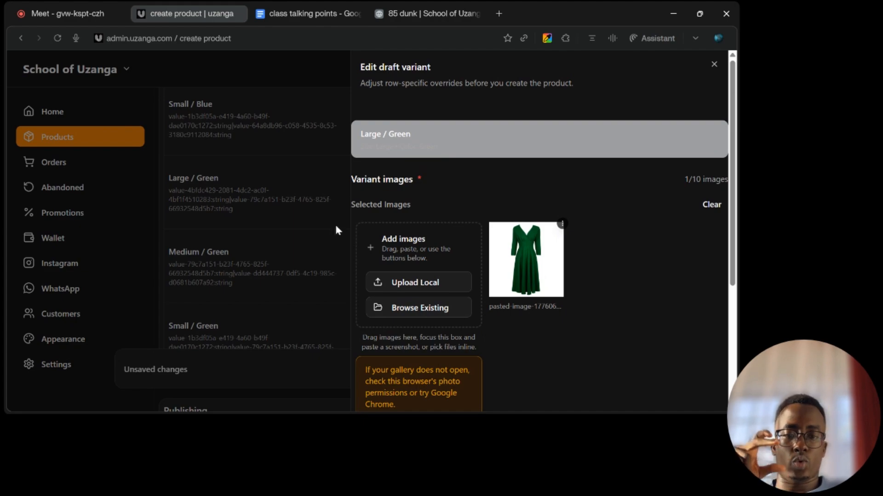
click(315, 233)
scroll(318, 254, down, 3)
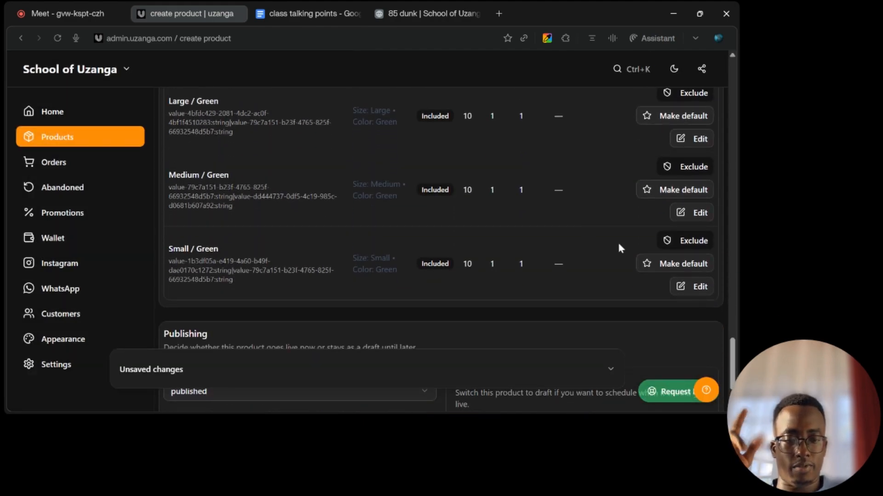
click(699, 288)
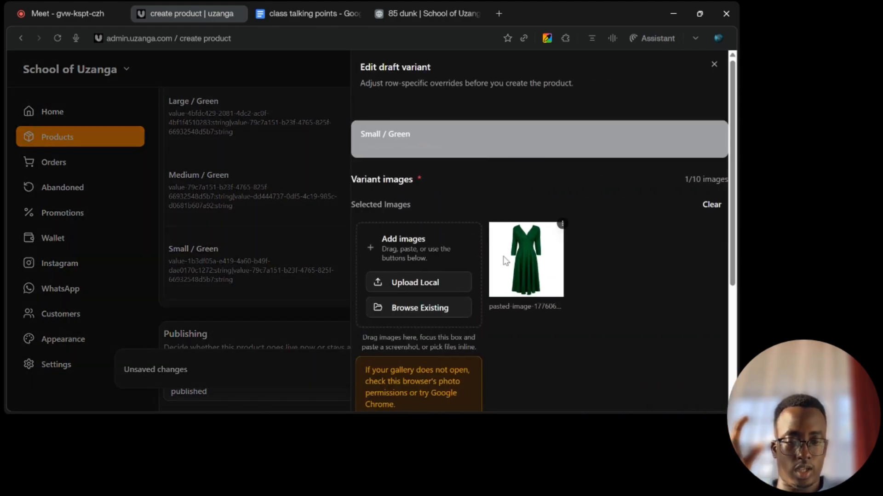
click(238, 211)
scroll(239, 214, down, 2)
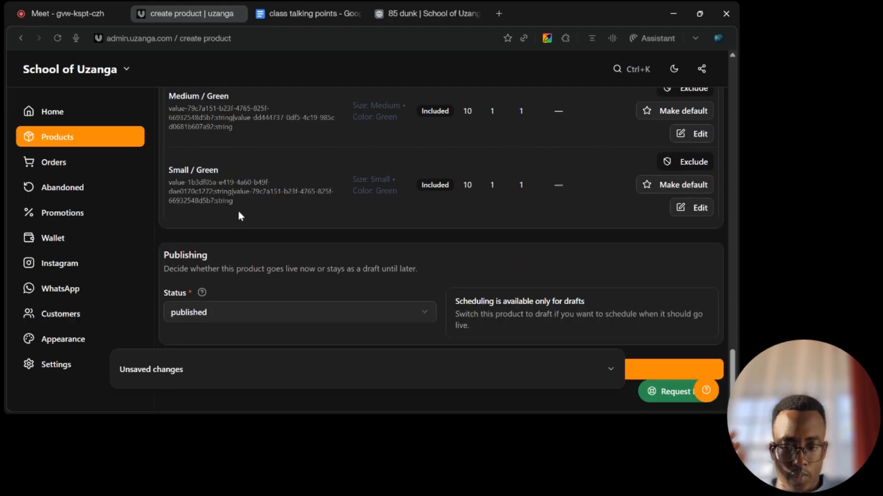
Step: Review the price, stock and image columns of all blue and green variants in the variant matrix
scroll(238, 215, up, 7)
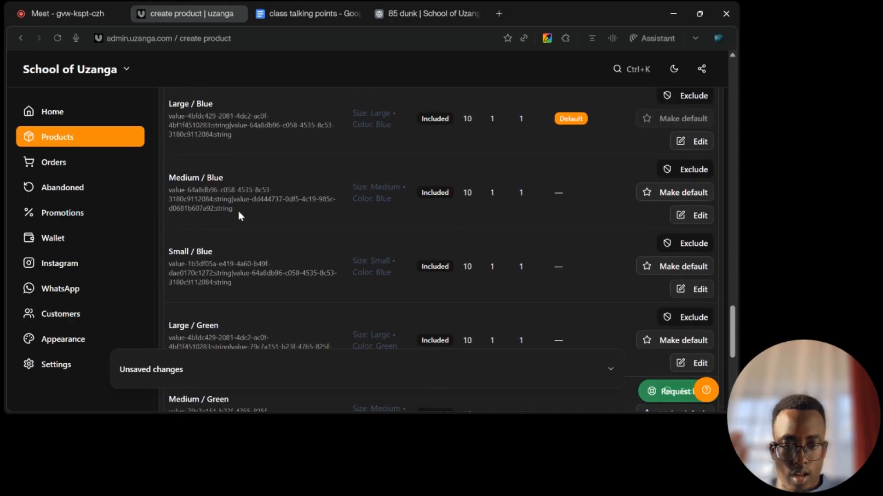
scroll(238, 215, up, 3)
scroll(239, 214, down, 4)
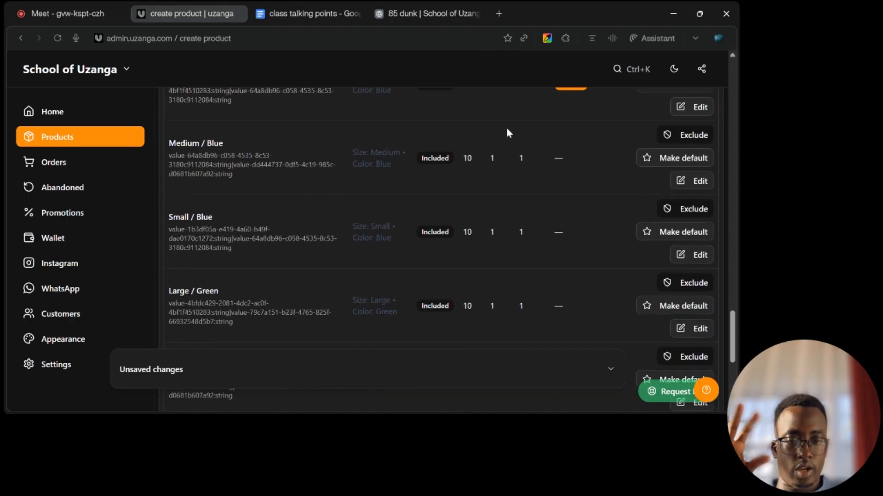
scroll(506, 132, up, 3)
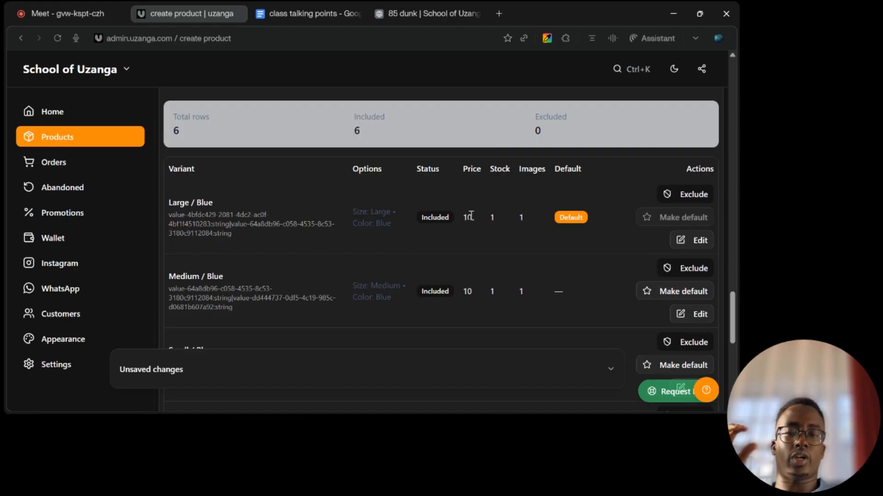
scroll(471, 215, up, 1)
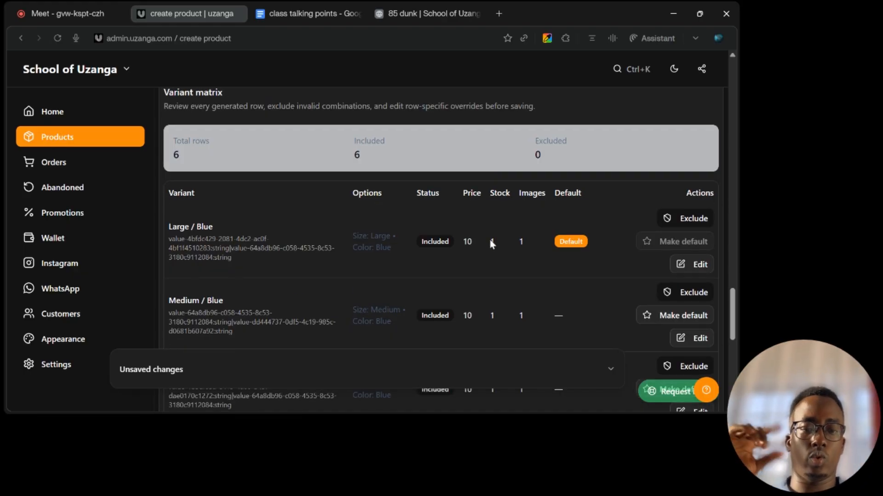
scroll(492, 244, up, 6)
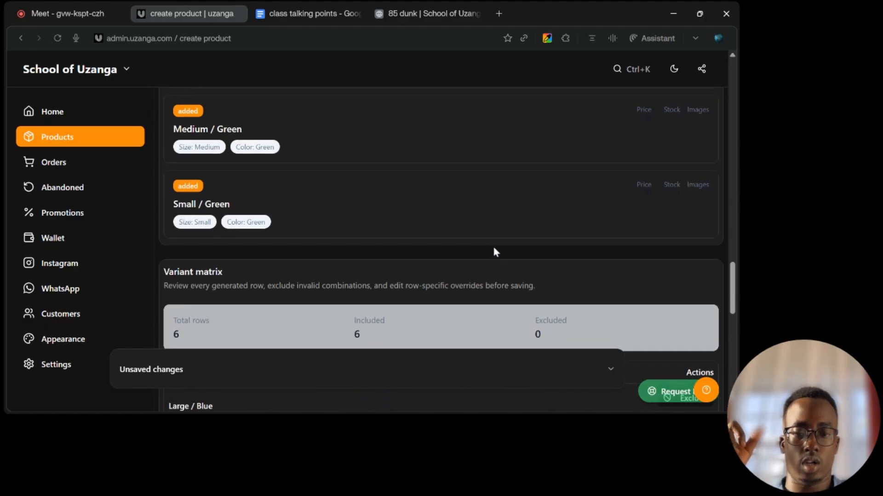
scroll(492, 245, down, 8)
scroll(493, 248, down, 6)
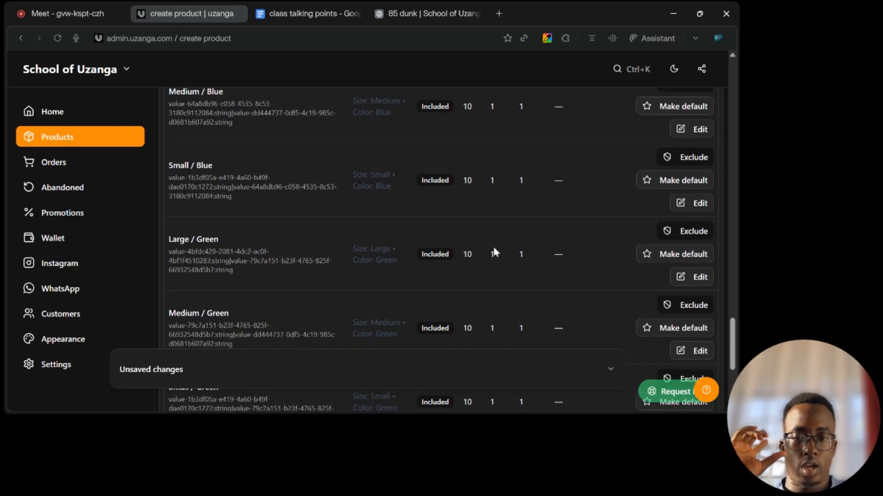
scroll(493, 248, up, 2)
scroll(493, 250, up, 1)
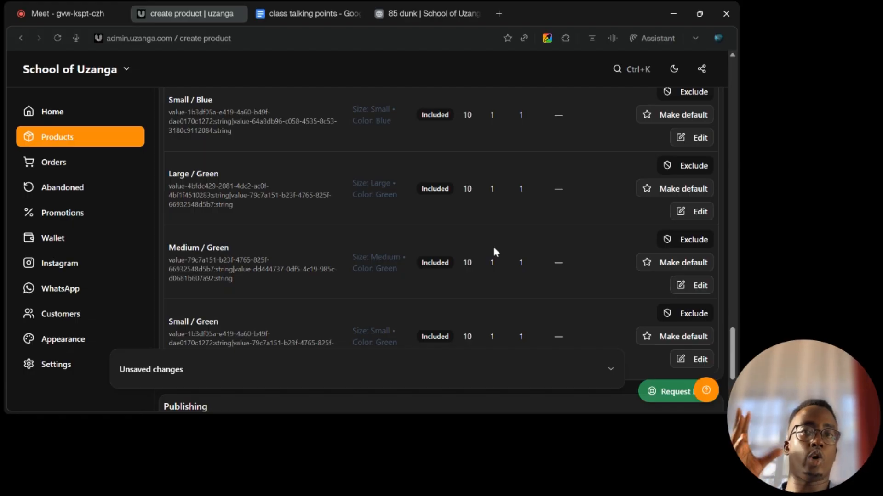
scroll(494, 251, up, 2)
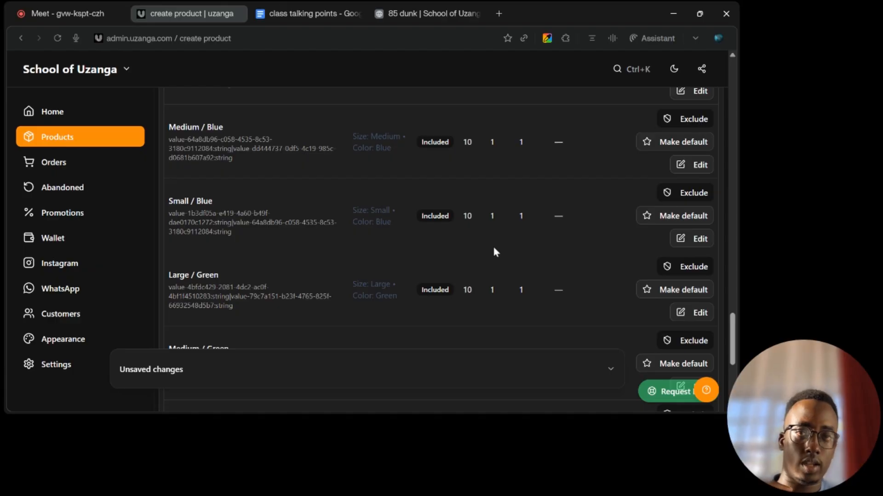
Step: Check the basic details of "the amazing dress" and create the product from the unsaved draft
scroll(494, 251, up, 15)
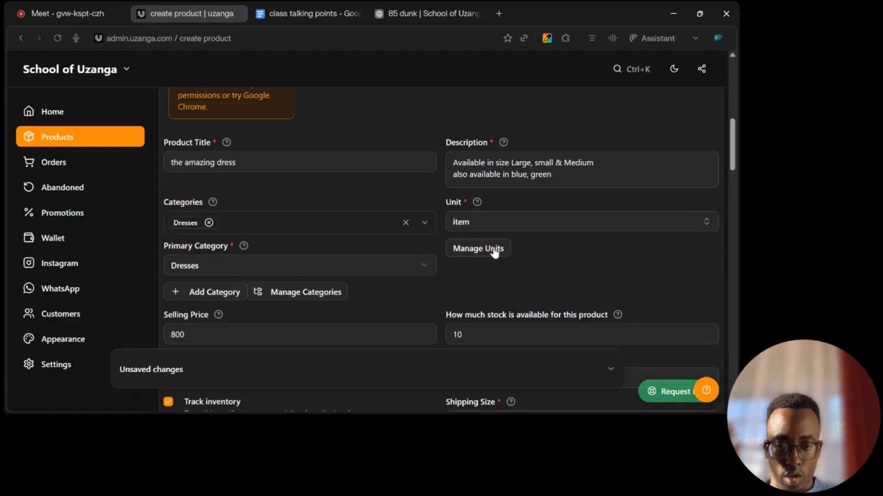
scroll(493, 249, up, 4)
scroll(493, 251, down, 2)
scroll(495, 251, down, 15)
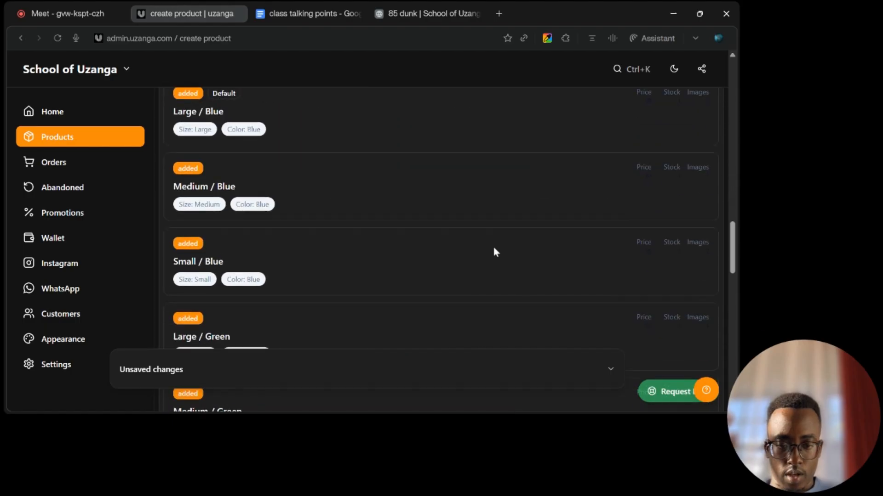
click(544, 363)
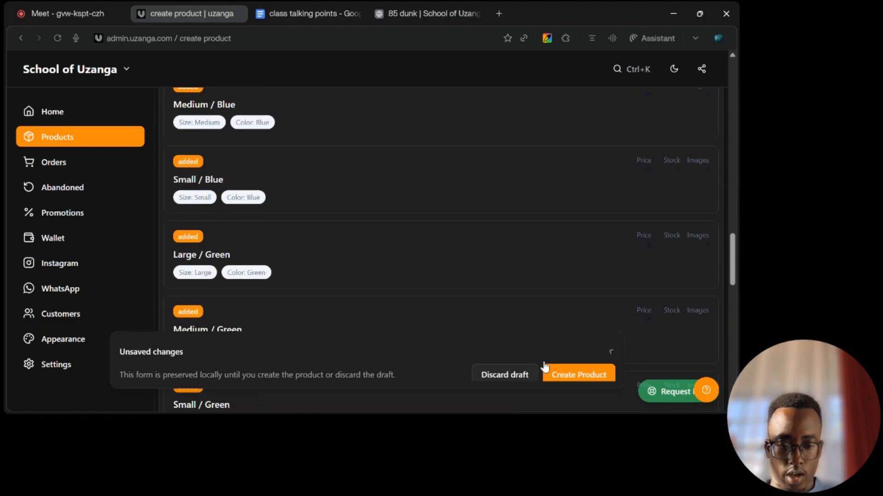
click(569, 364)
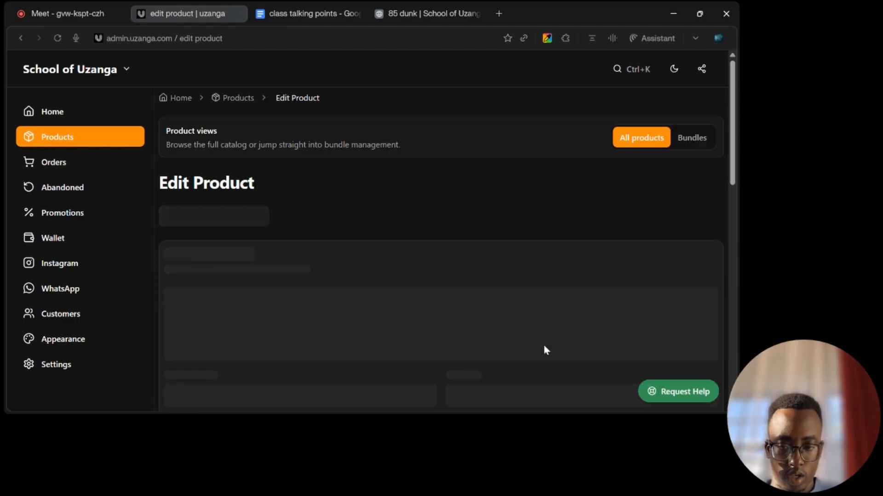
Step: Examine the saved dress product's images, basic details, size and color option values, and publishing status
scroll(417, 276, down, 9)
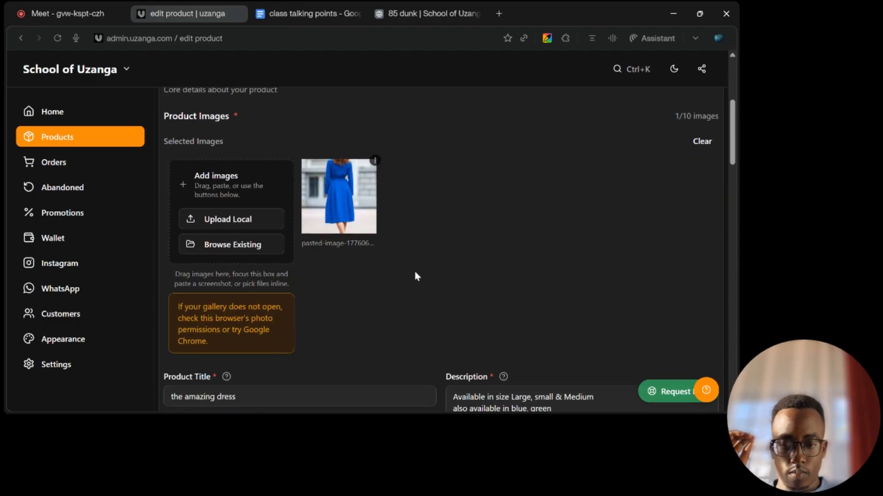
scroll(415, 271, down, 10)
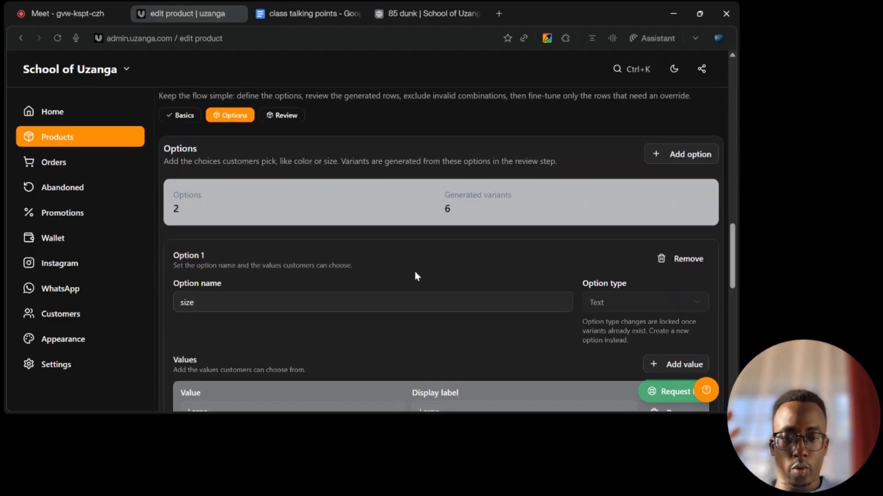
scroll(416, 272, down, 2)
scroll(415, 274, up, 3)
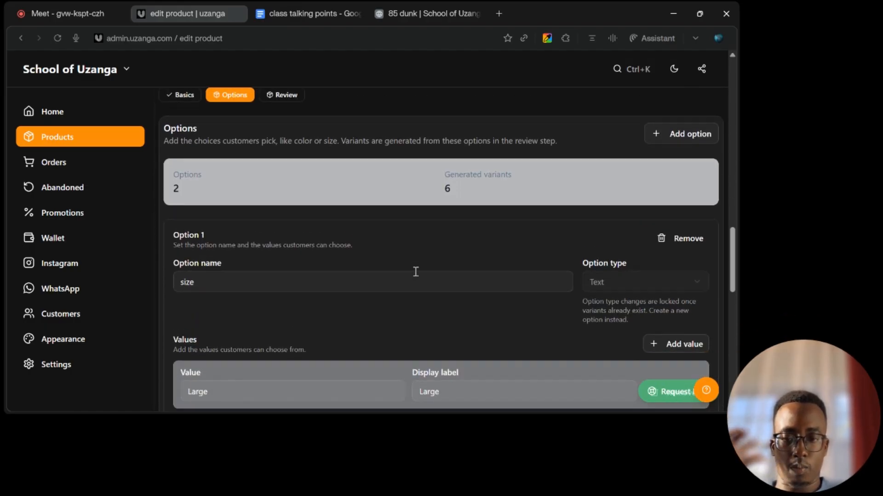
scroll(416, 273, down, 3)
scroll(414, 273, down, 10)
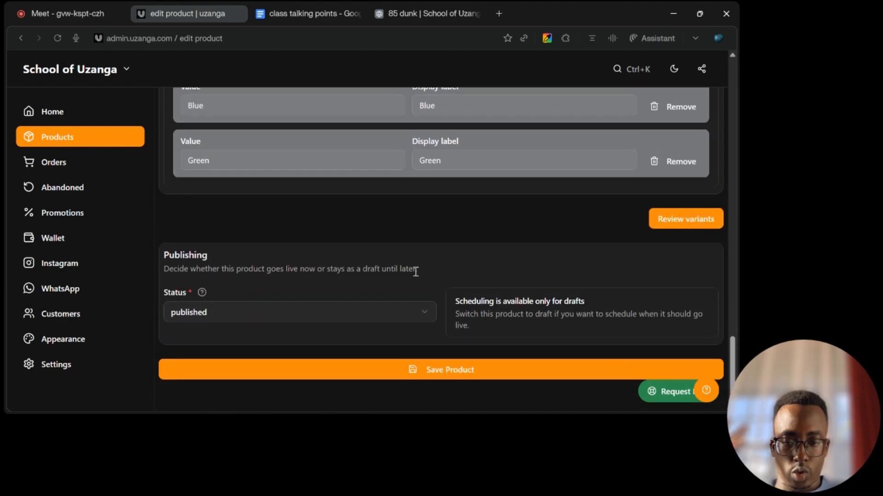
scroll(424, 222, up, 1)
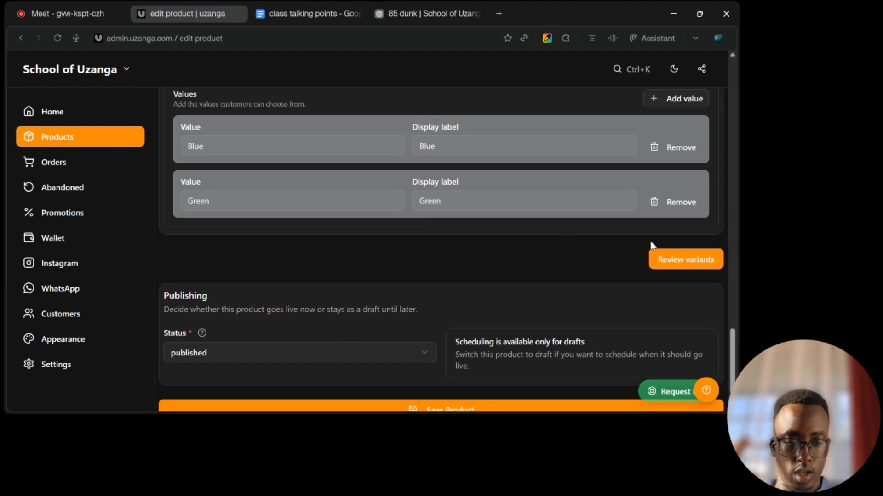
Step: Open the variant review and examine the generated variants, the combination rules and the bulk update price field
click(672, 262)
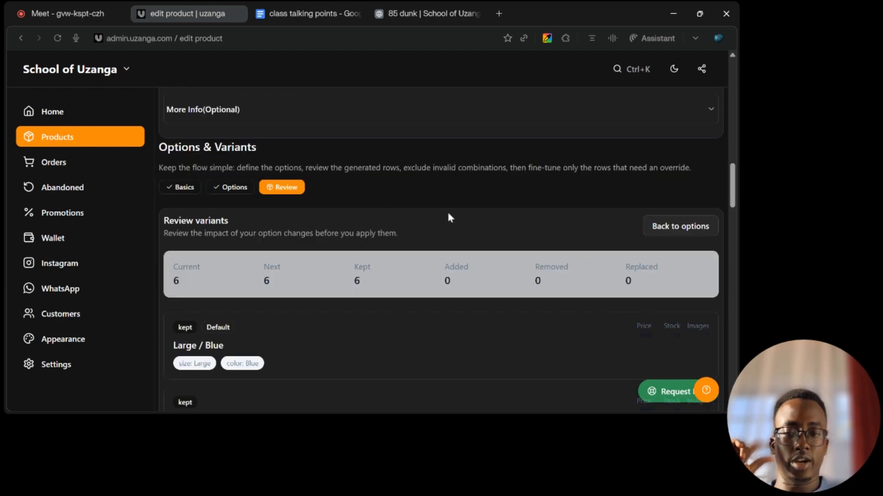
scroll(448, 215, down, 5)
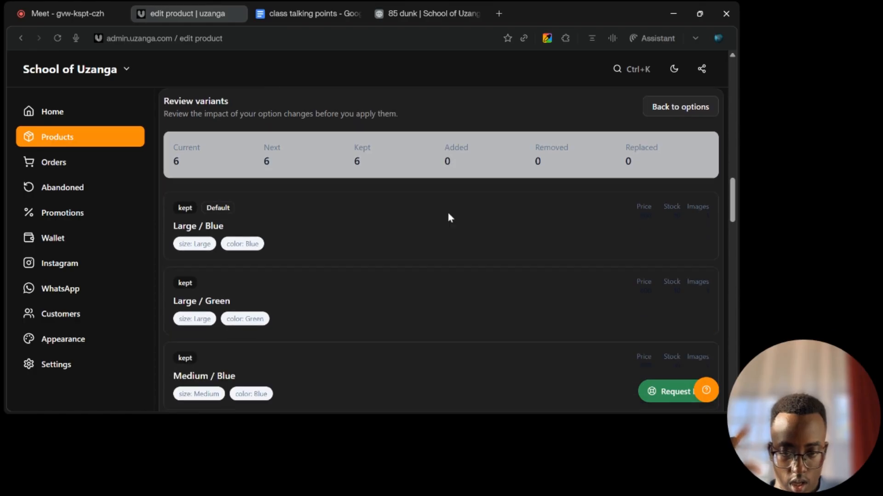
scroll(448, 214, down, 14)
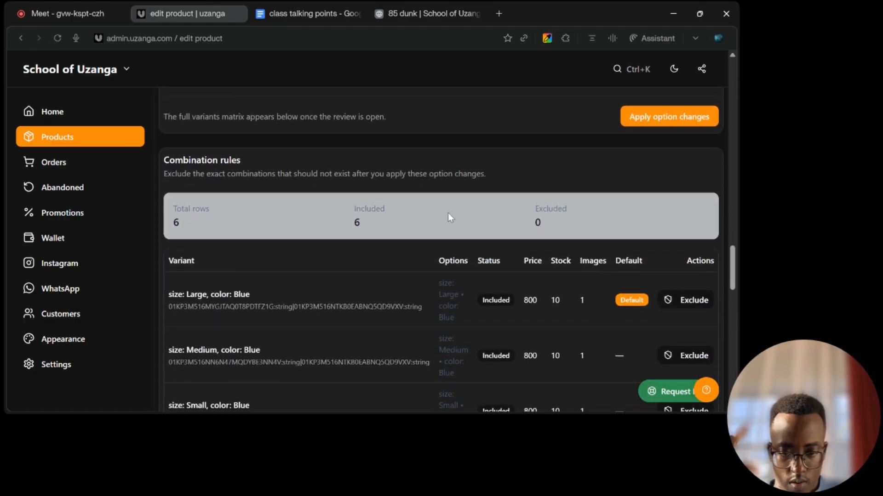
scroll(447, 214, down, 9)
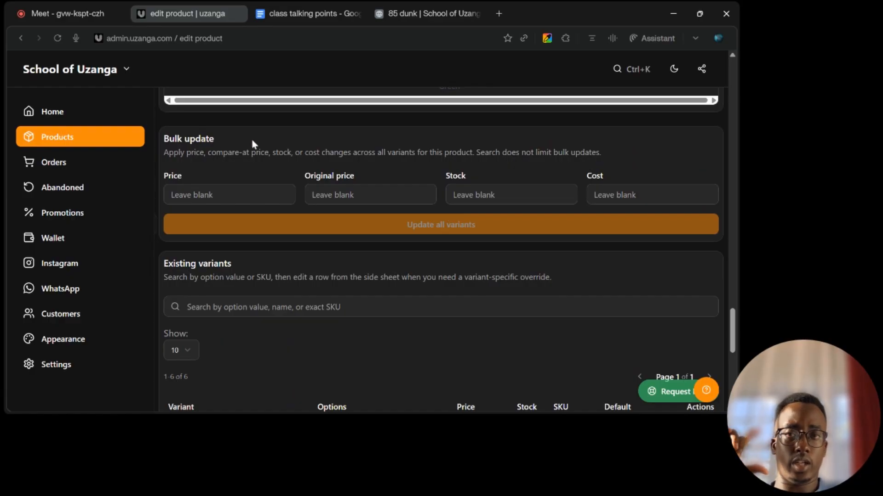
click(188, 198)
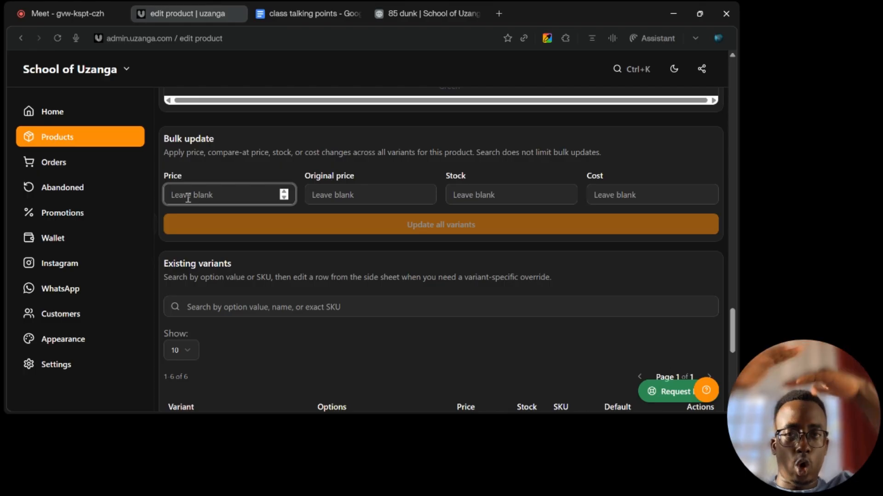
Step: Switch to the School of Uzanga storefront and open "the amazing dress" from the catalog
click(427, 17)
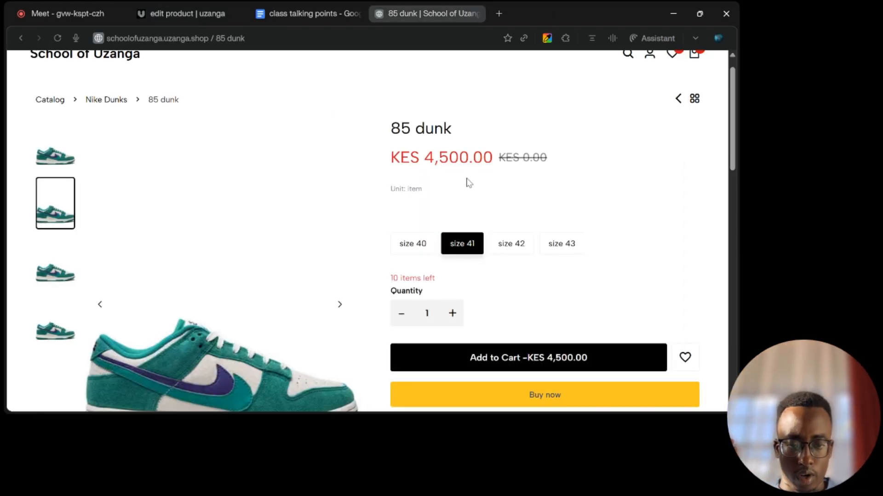
click(51, 100)
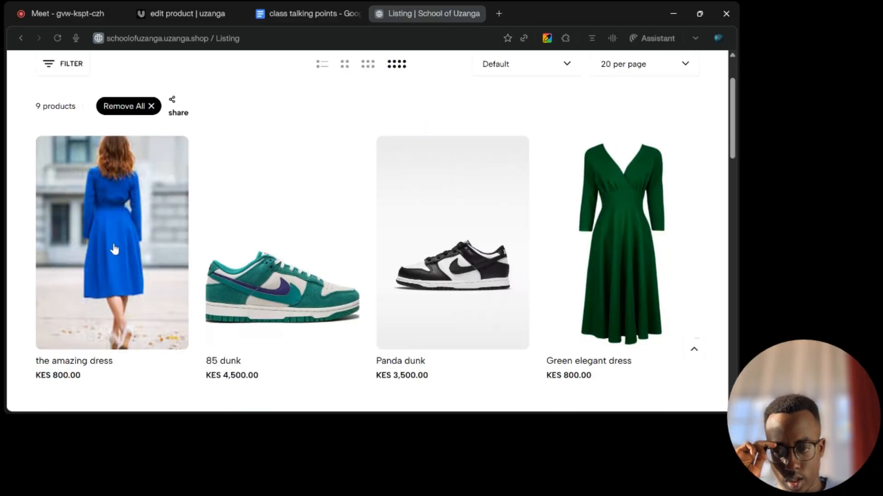
click(106, 277)
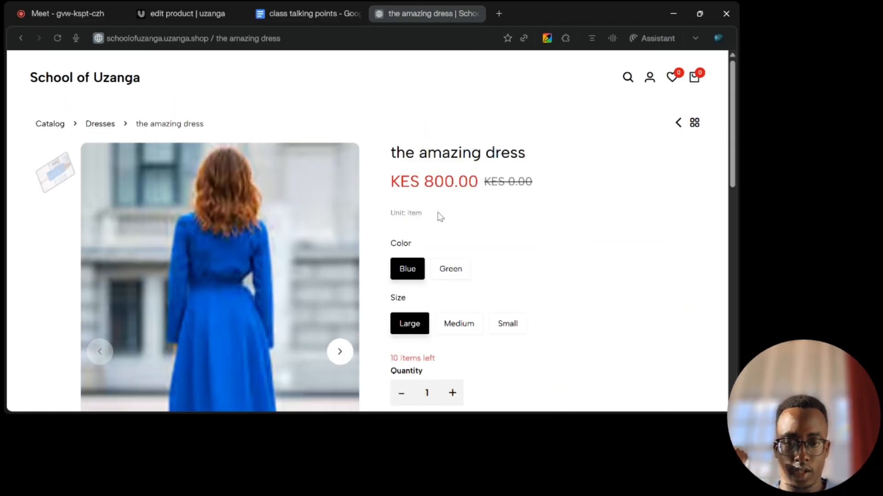
scroll(478, 230, down, 2)
Step: Preview the Green dress in sizes Medium, Small and Large on the storefront product page
click(452, 194)
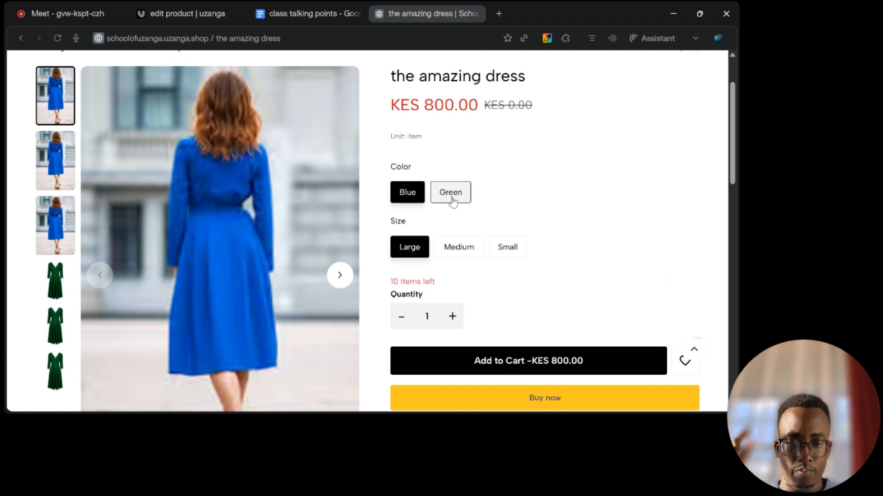
click(448, 251)
click(497, 253)
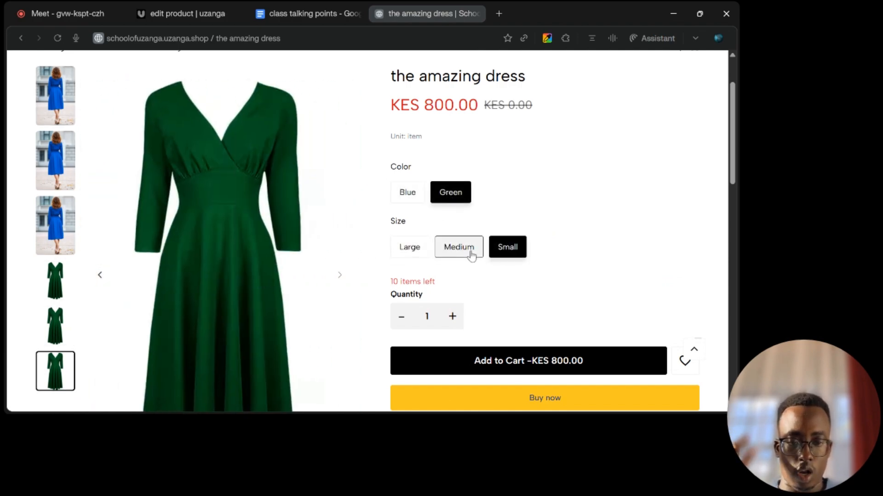
click(457, 251)
click(416, 251)
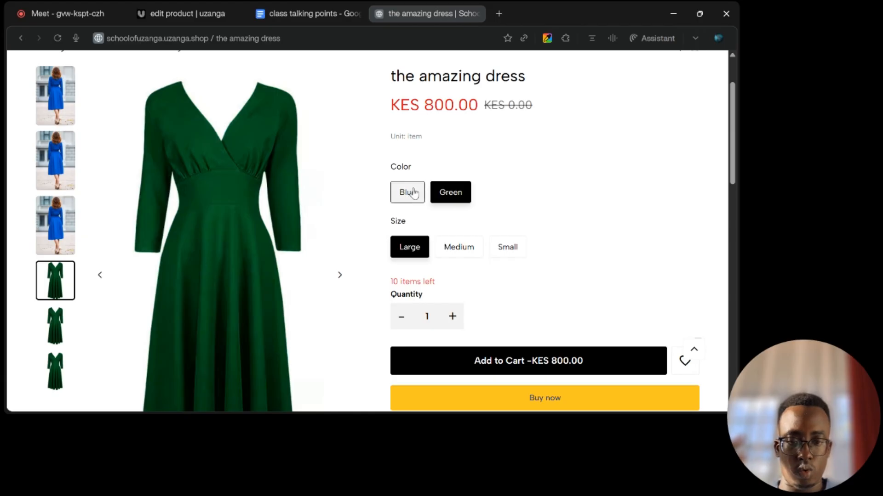
Step: Preview the Blue dress in sizes Medium and Small to check its variant images
click(408, 192)
click(458, 254)
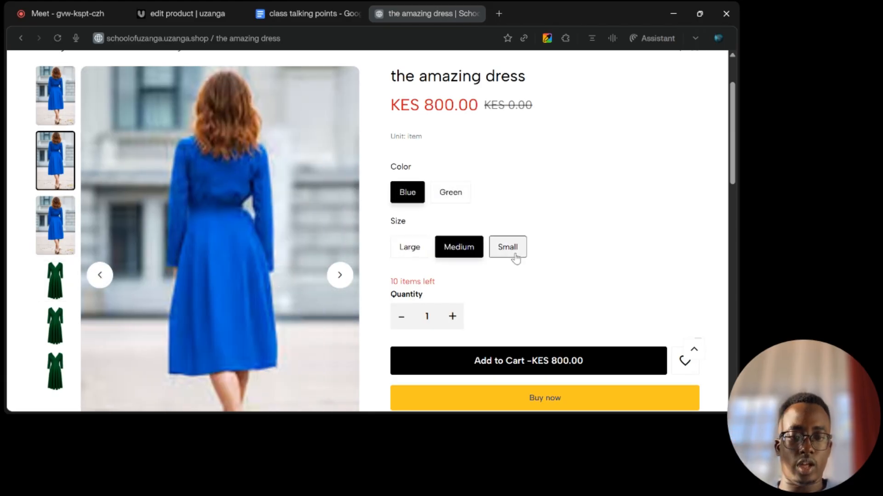
click(514, 254)
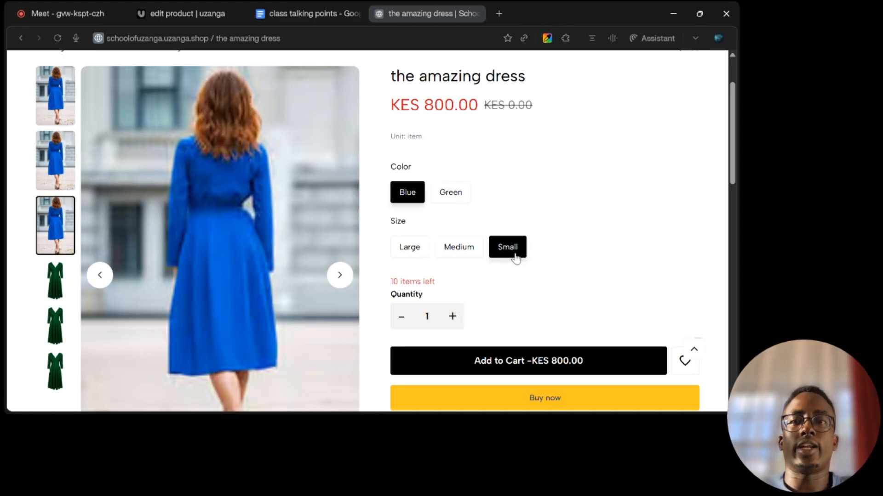
Step: Switch the storefront preview back to Green and check the Large, Medium and Small images again
click(454, 198)
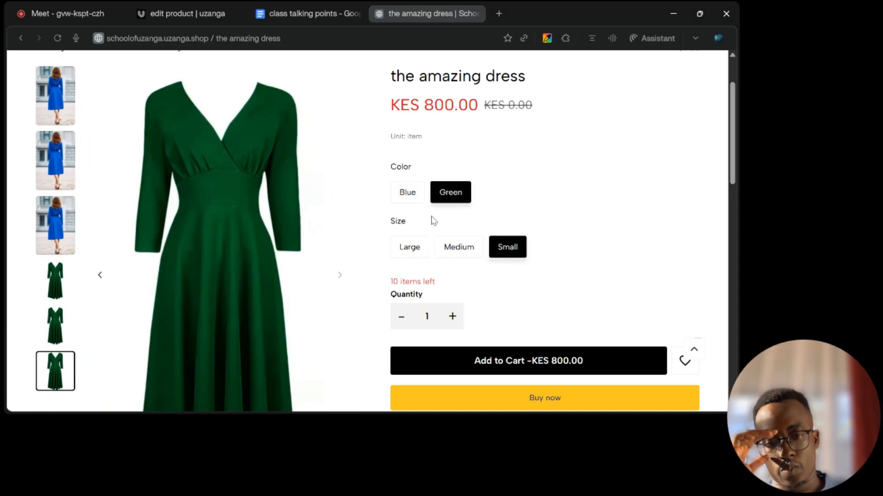
click(420, 252)
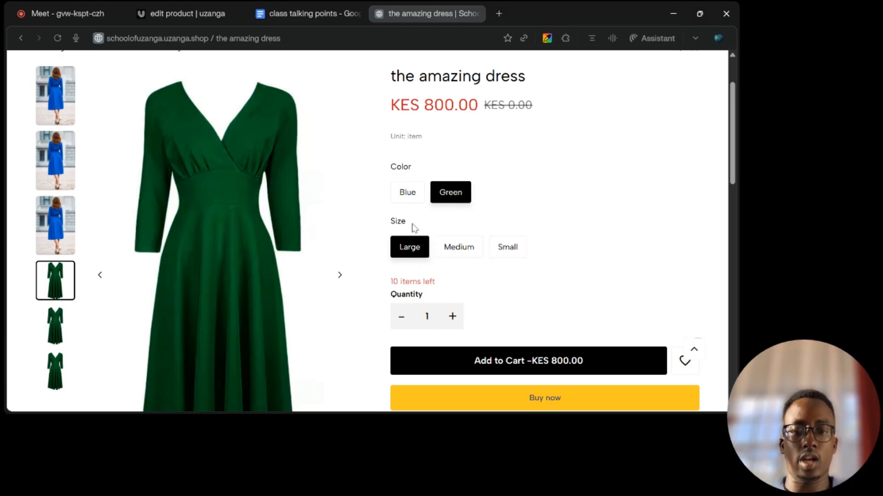
click(451, 247)
click(491, 251)
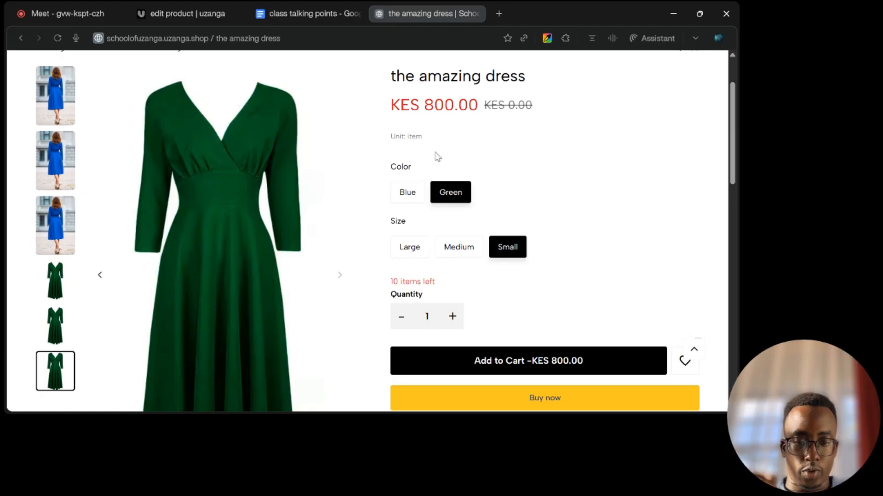
Step: Return to the product editor and bulk update the price of all the dress's variants to 1200
click(321, 12)
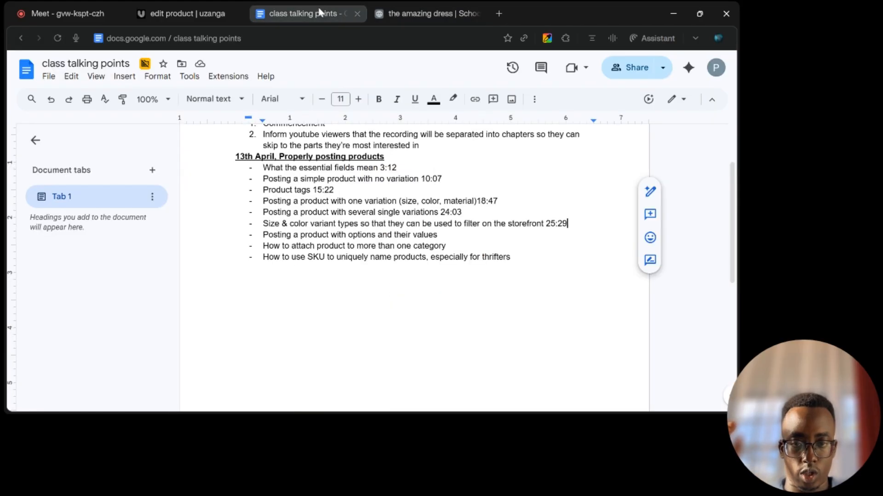
click(189, 12)
scroll(456, 210, down, 2)
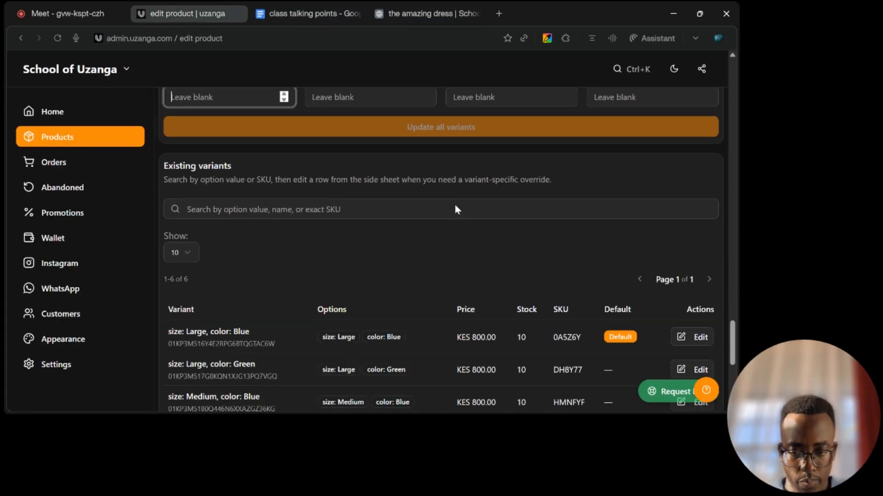
scroll(455, 207, down, 1)
scroll(456, 207, up, 3)
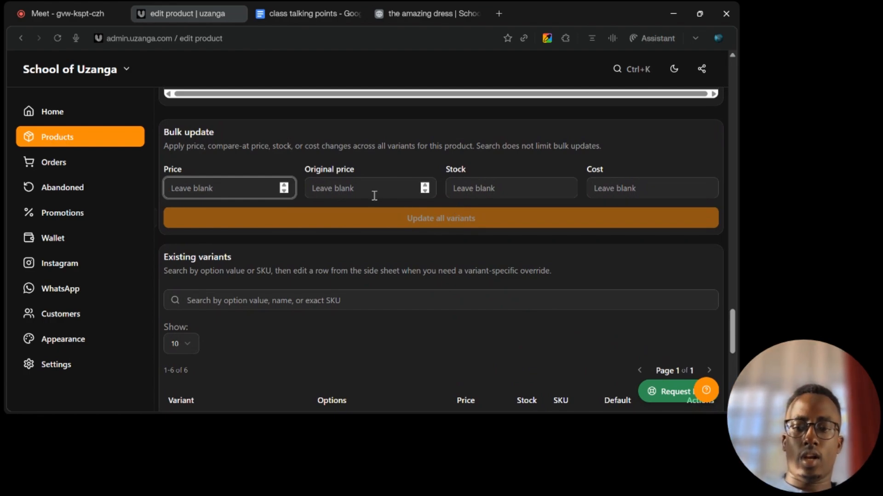
text(1200)
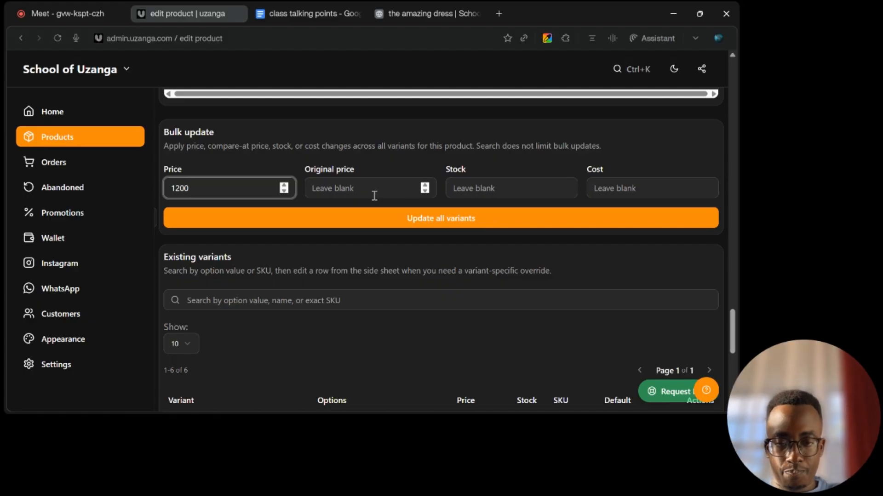
click(387, 219)
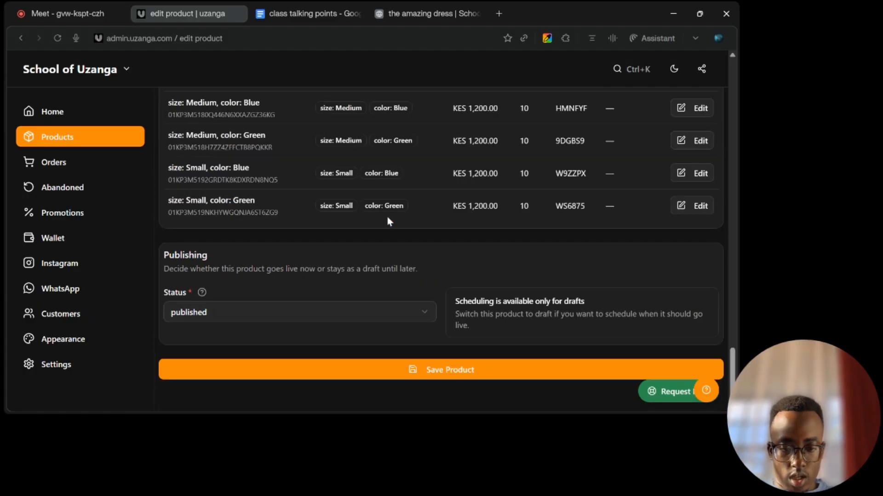
Step: Check the price column of every size and color combination in the product's combination rules
scroll(387, 217, up, 6)
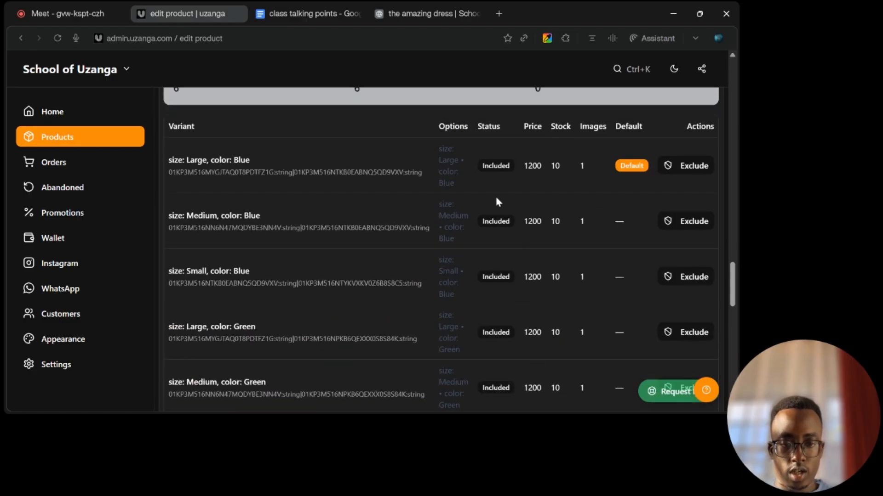
scroll(496, 202, up, 5)
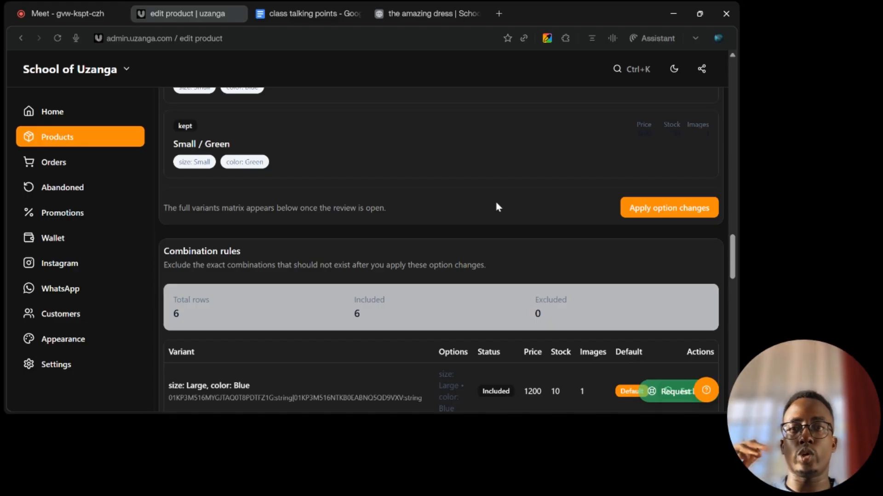
scroll(495, 199, down, 8)
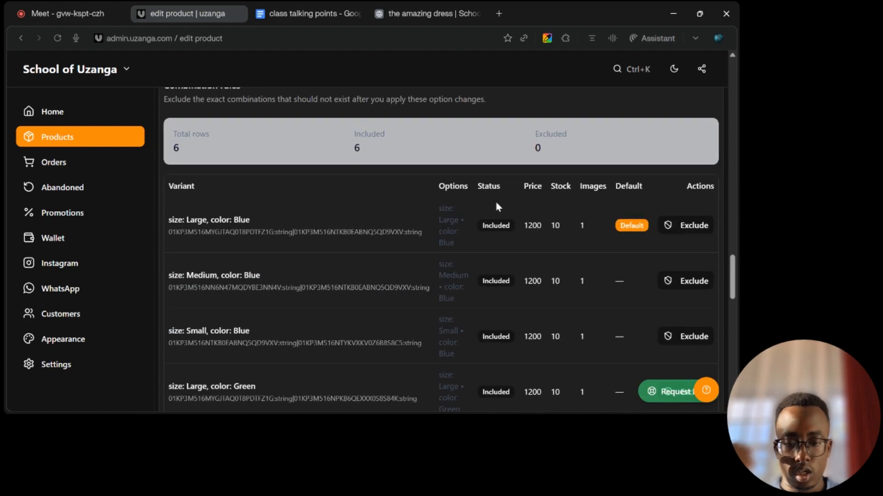
scroll(495, 199, up, 15)
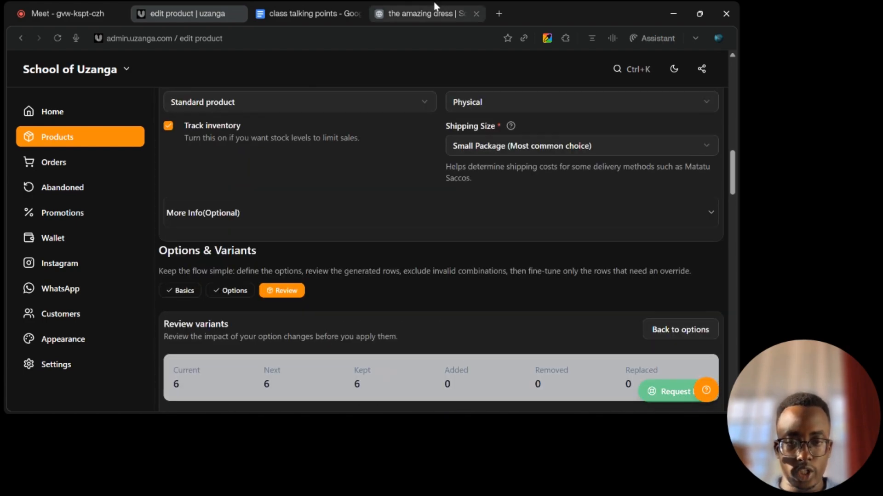
Step: Reload the dress's storefront page and check the price across the blue and green size variants
click(427, 13)
key(ctrl+r)
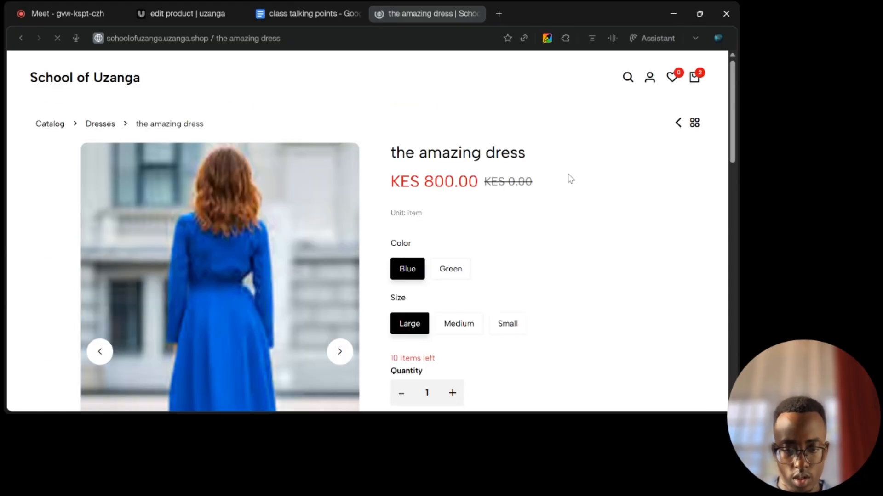
click(470, 322)
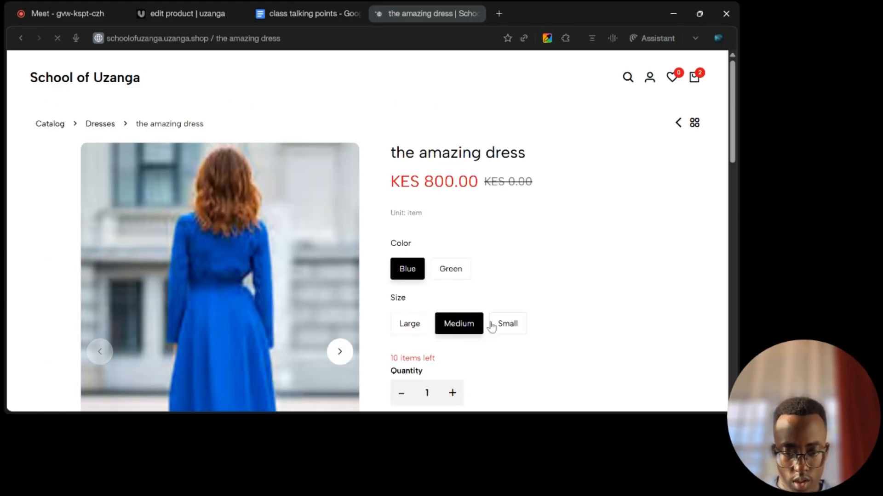
click(491, 325)
click(452, 268)
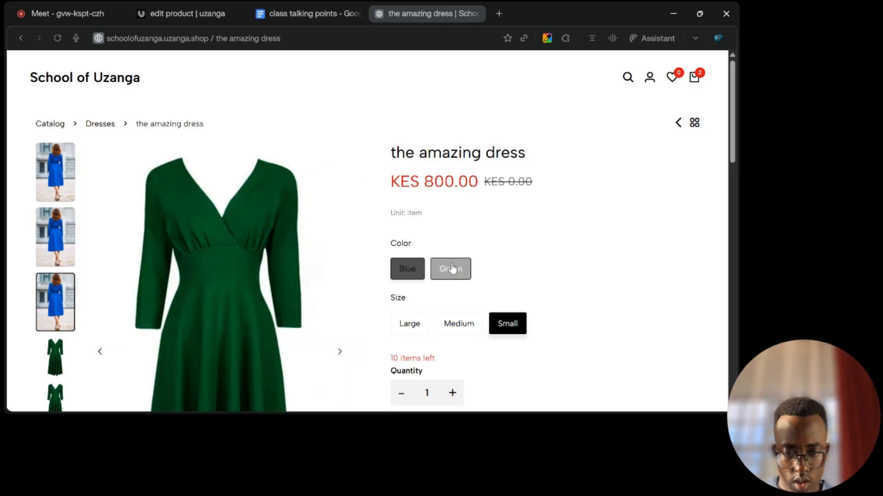
click(410, 325)
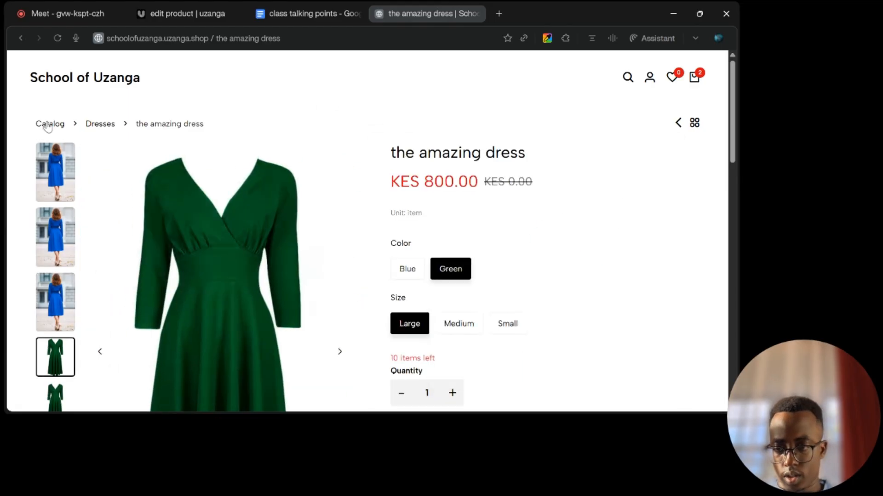
Step: Go back to the storefront catalog and check the price listed for "the amazing dress"
click(45, 123)
scroll(185, 225, down, 3)
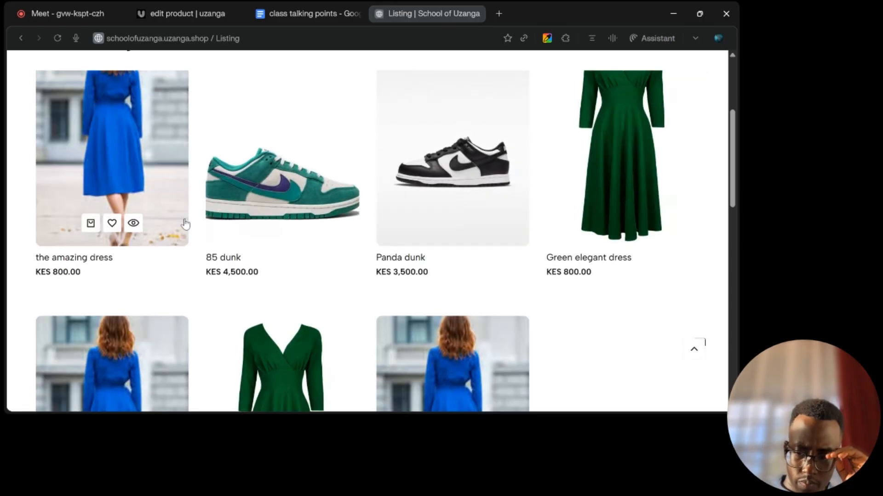
Step: Return to the product editor and recheck the prices in the dress's variant table
click(180, 12)
scroll(356, 308, down, 5)
scroll(356, 308, down, 10)
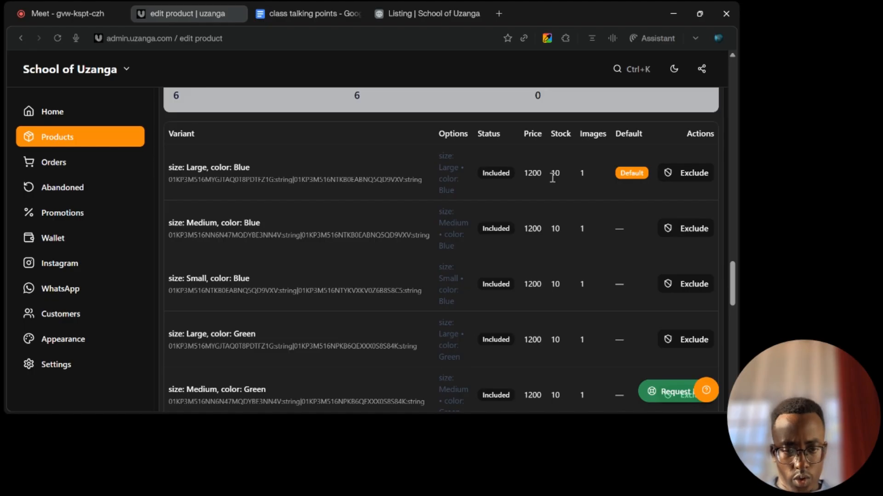
scroll(532, 344, down, 2)
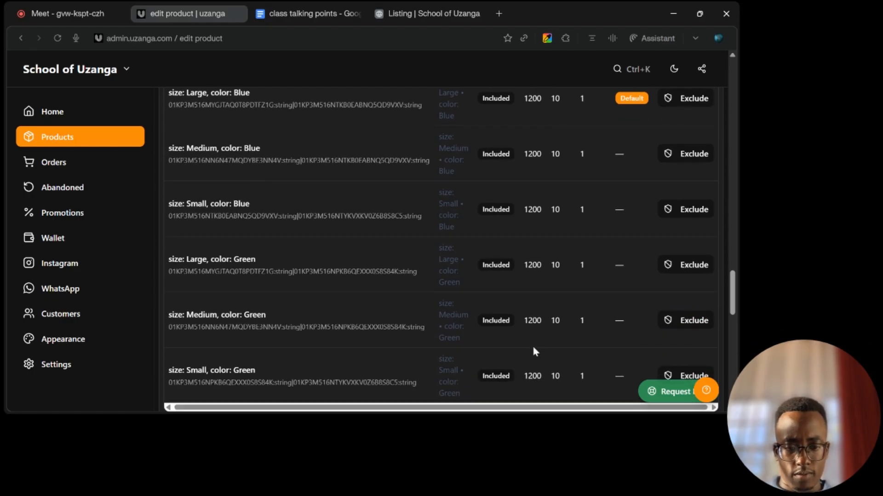
scroll(532, 344, up, 8)
Step: Open "the amazing dress" from the storefront catalog and compare the price between the Blue and Green colors
click(427, 14)
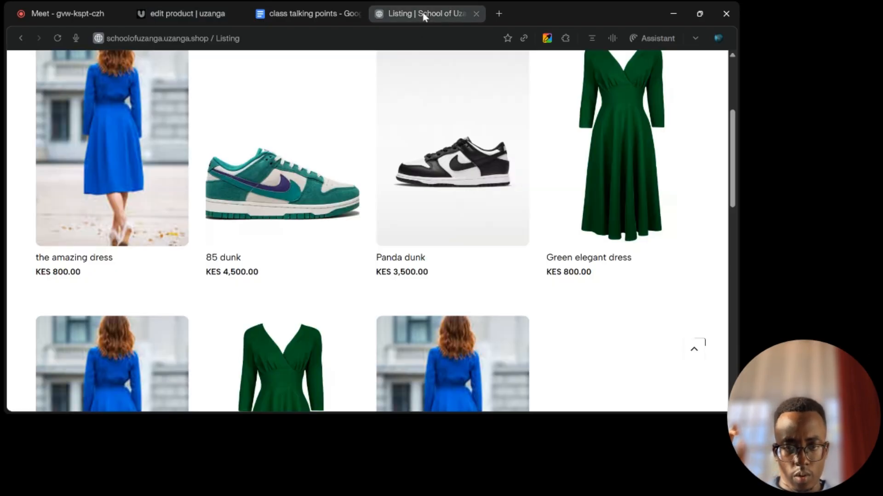
click(101, 198)
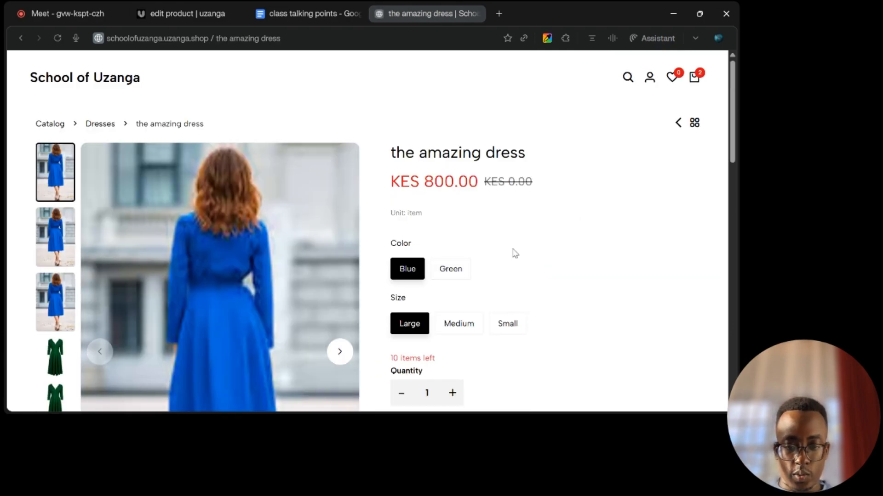
scroll(512, 253, down, 1)
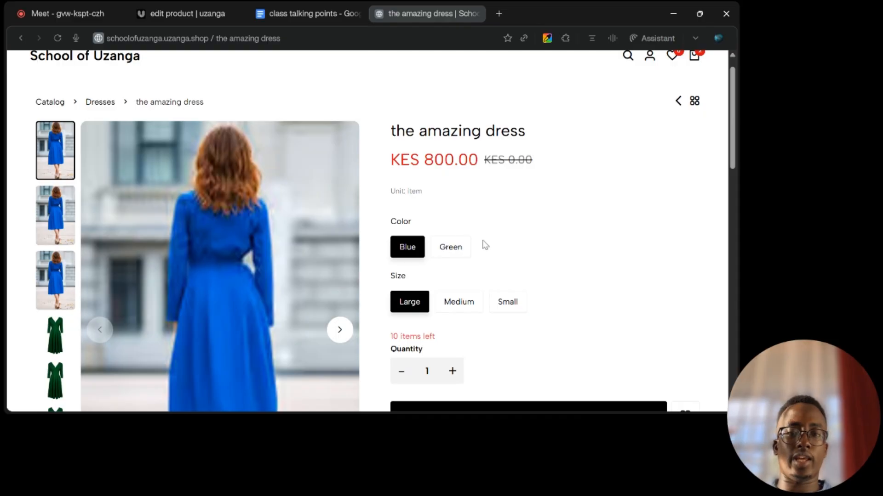
click(451, 248)
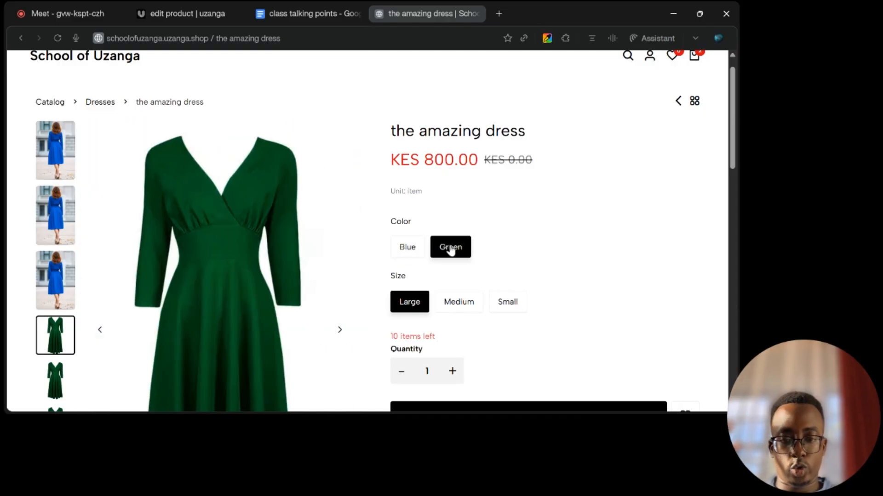
click(412, 249)
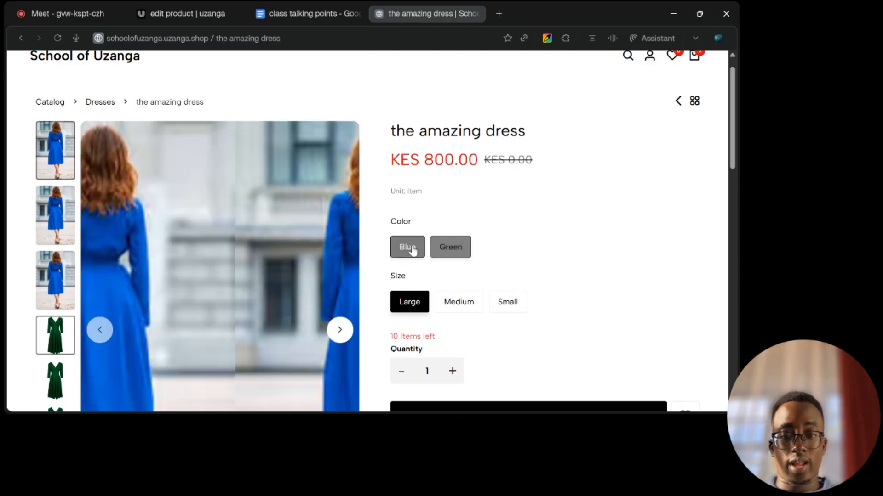
click(449, 247)
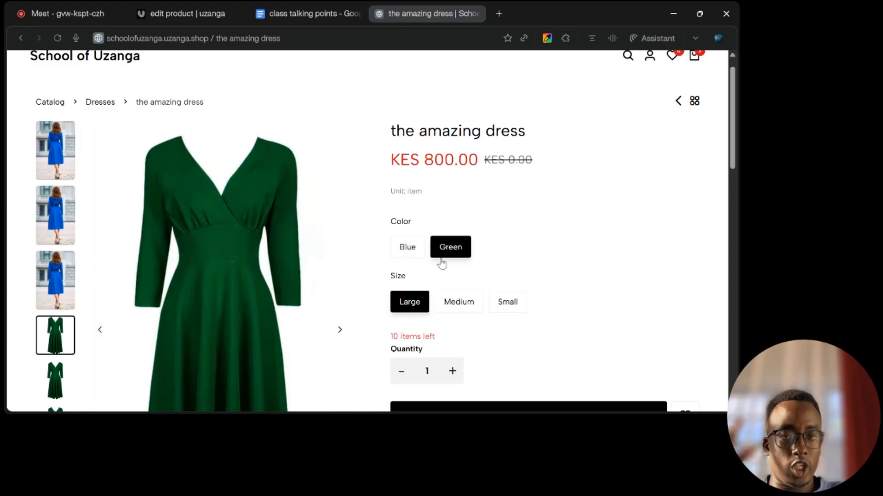
scroll(441, 263, down, 1)
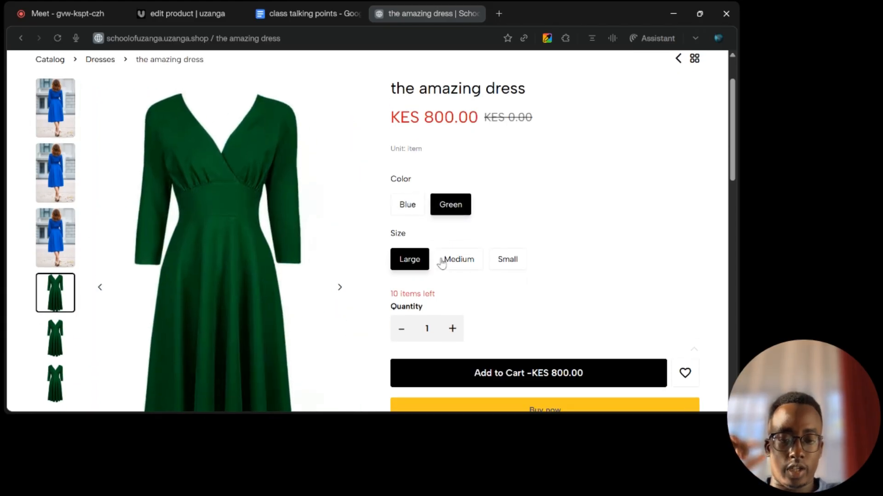
click(408, 206)
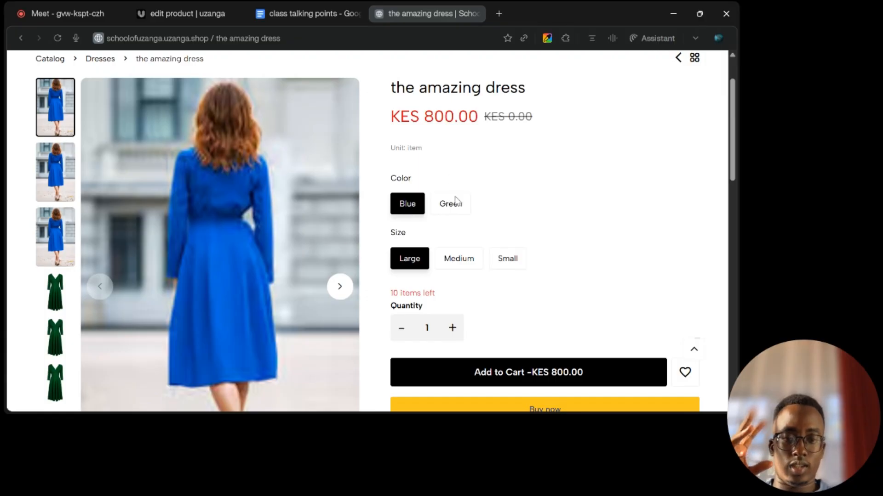
click(447, 208)
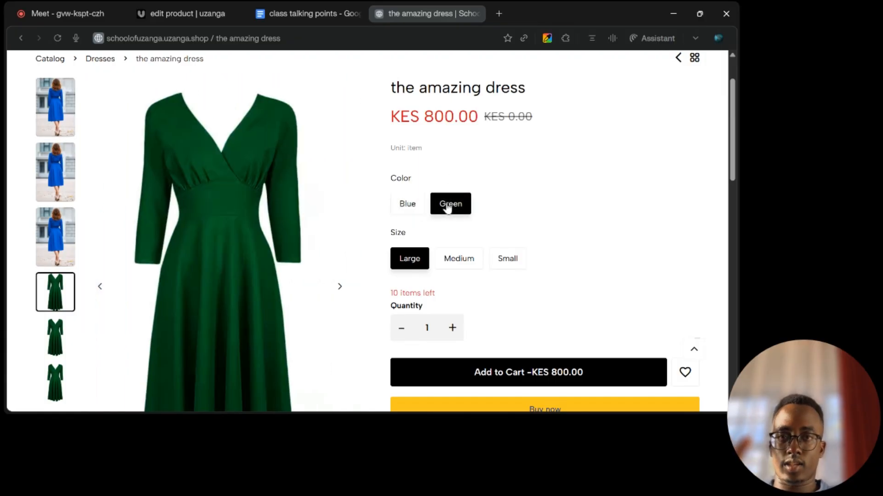
Step: Add the small green variant of the dress to the cart, check its price there, and close the cart
click(509, 261)
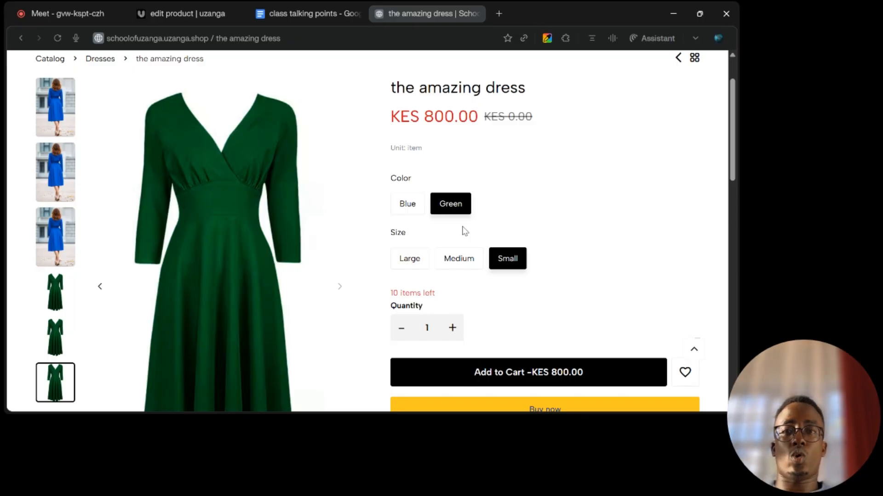
click(502, 369)
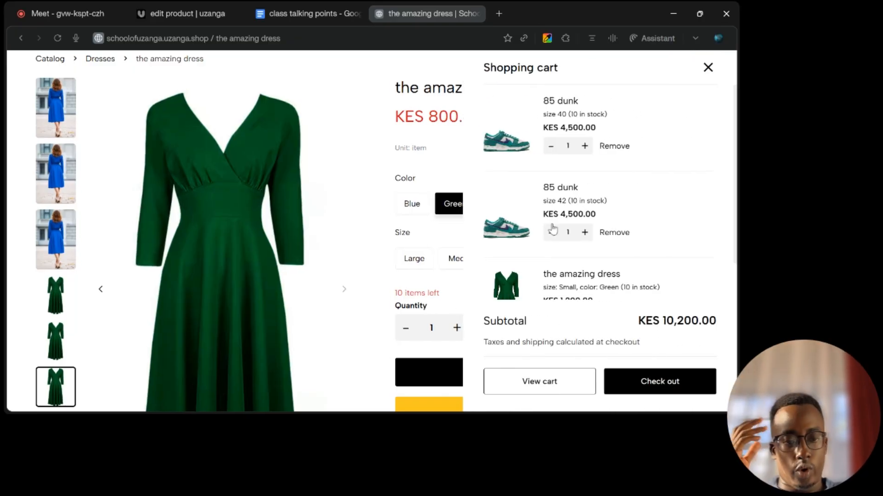
scroll(570, 218, down, 1)
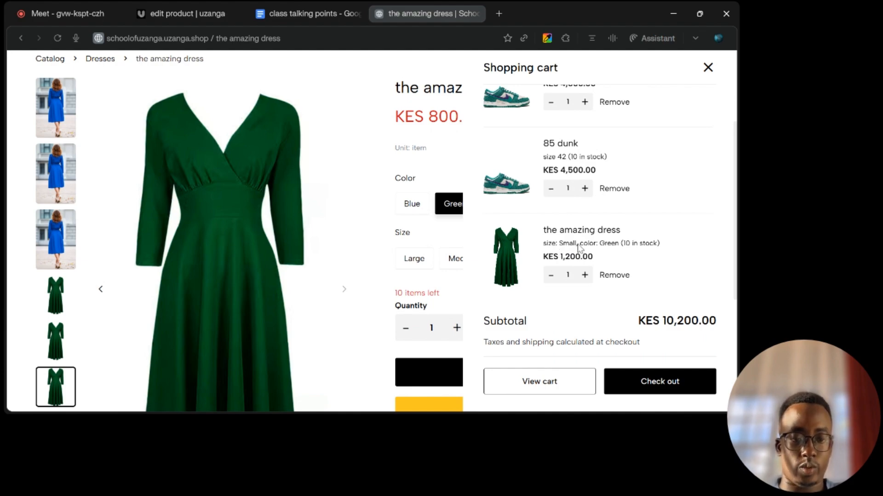
click(407, 150)
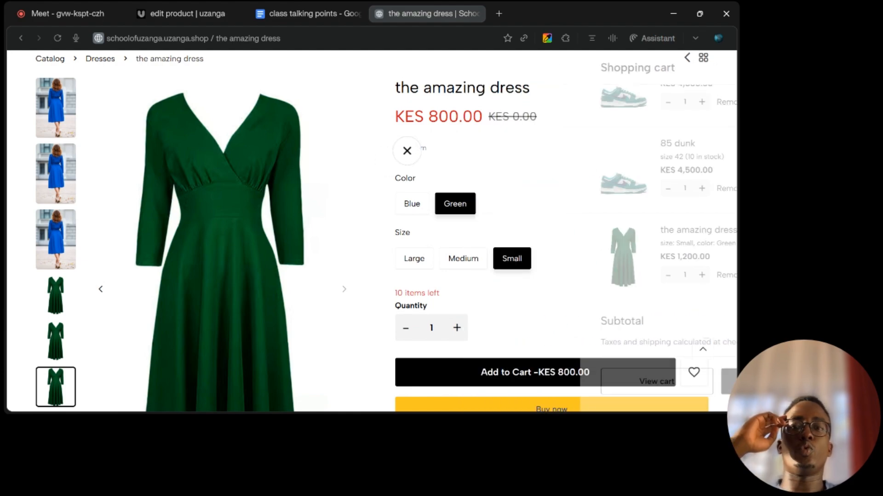